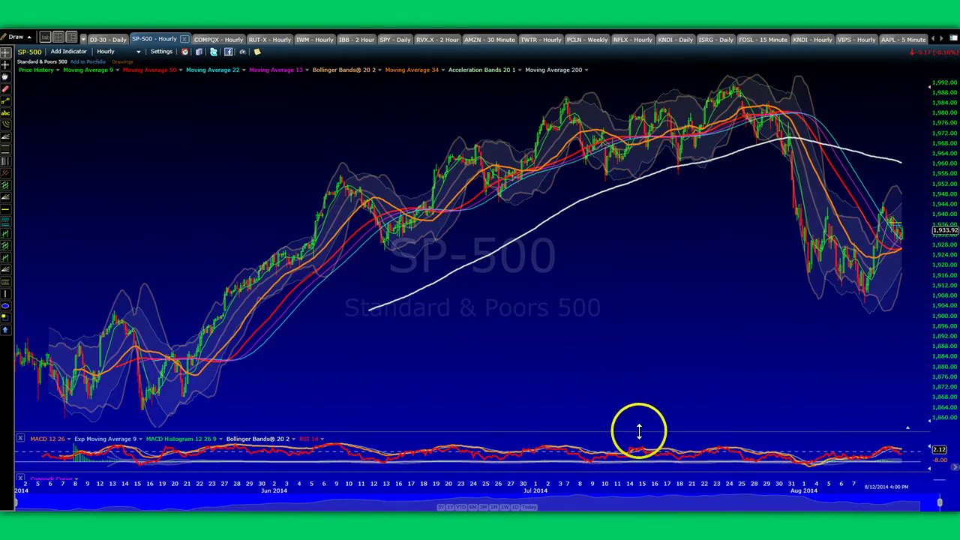
Step: Enlarge the MACD indicator pane slightly beneath the SP-500 hourly price chart
mouse_move(638, 433)
left_mouse_down()
mouse_move(640, 413)
mouse_move(639, 424)
left_mouse_up()
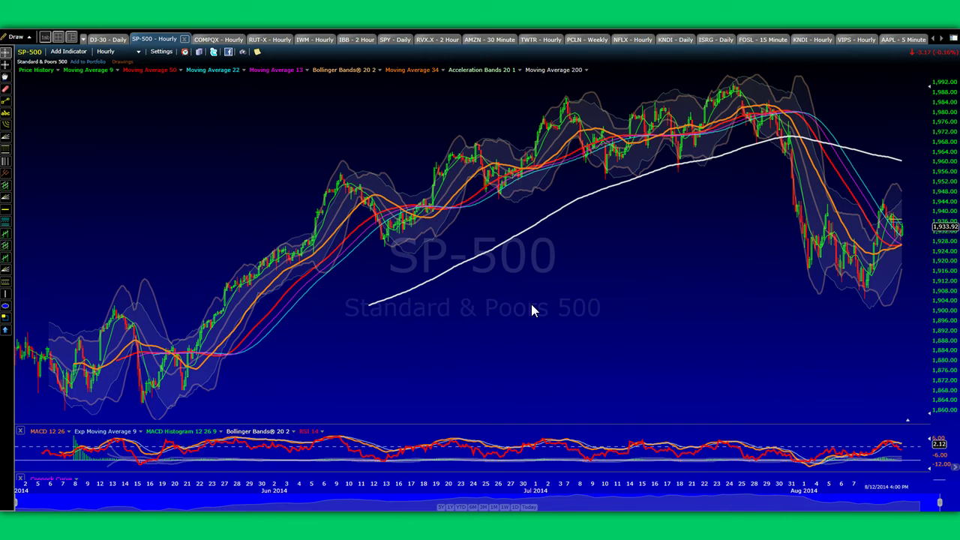
scroll(531, 304, "up", 1)
scroll(531, 304, "down", 1)
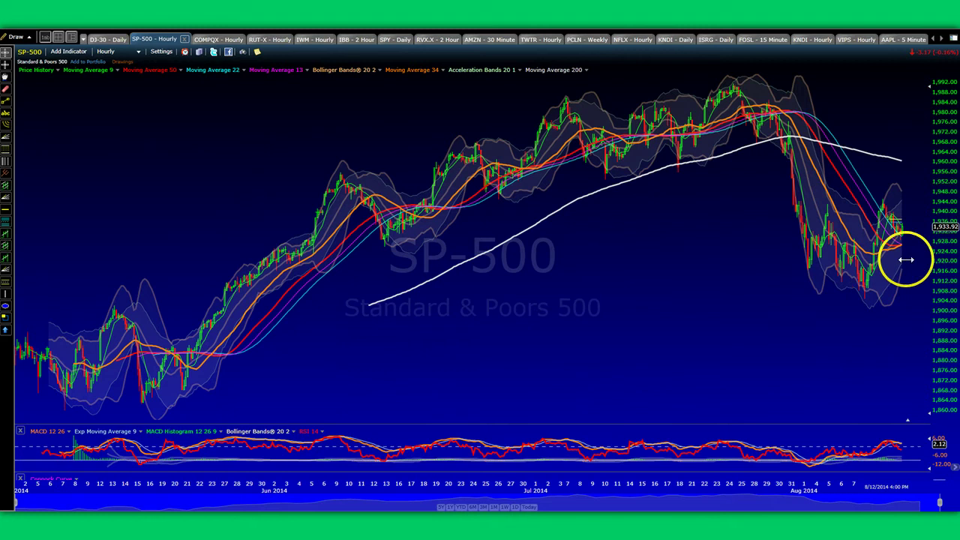
left_click_drag(881, 422, 883, 422)
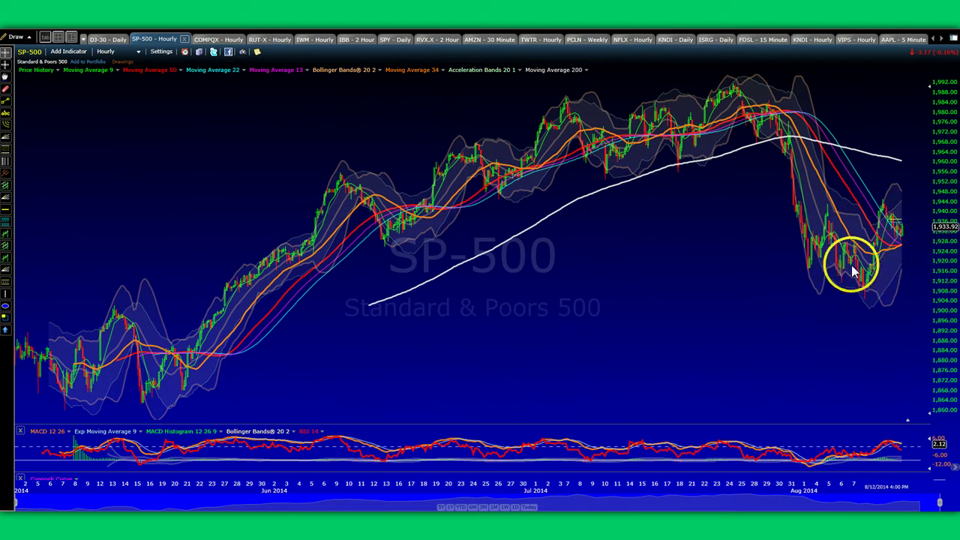
Step: Draw a falling trend line from the late-July high past the latest price, ending at about 1,954
left_click(6, 102)
mouse_move(726, 75)
left_mouse_down()
mouse_move(834, 140)
mouse_move(889, 157)
mouse_move(910, 187)
mouse_move(930, 194)
mouse_move(916, 189)
left_mouse_up()
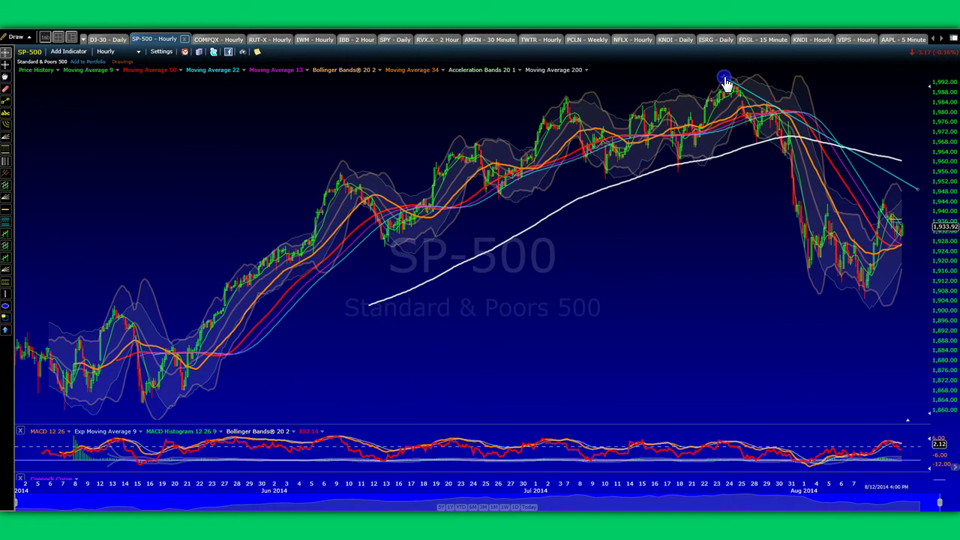
left_click(901, 189)
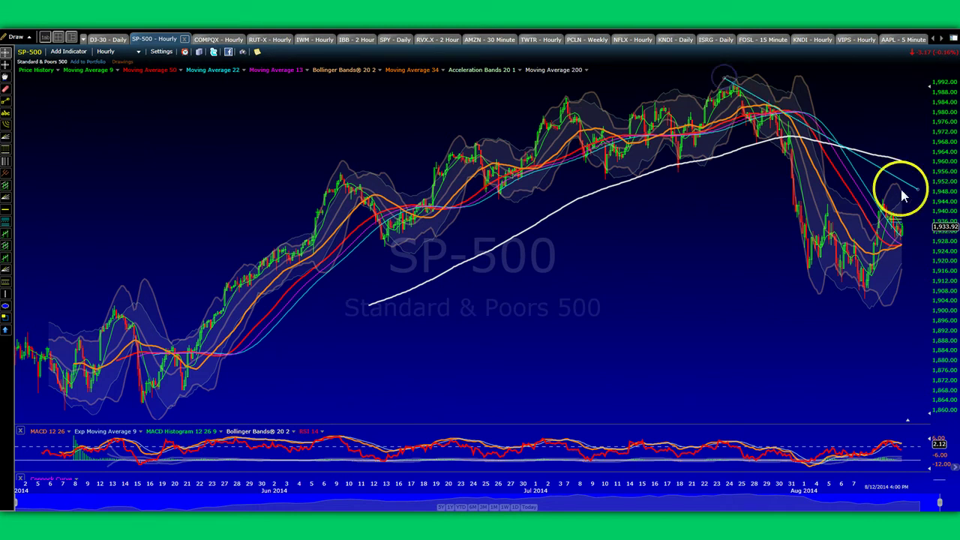
left_click_drag(917, 188, 923, 182)
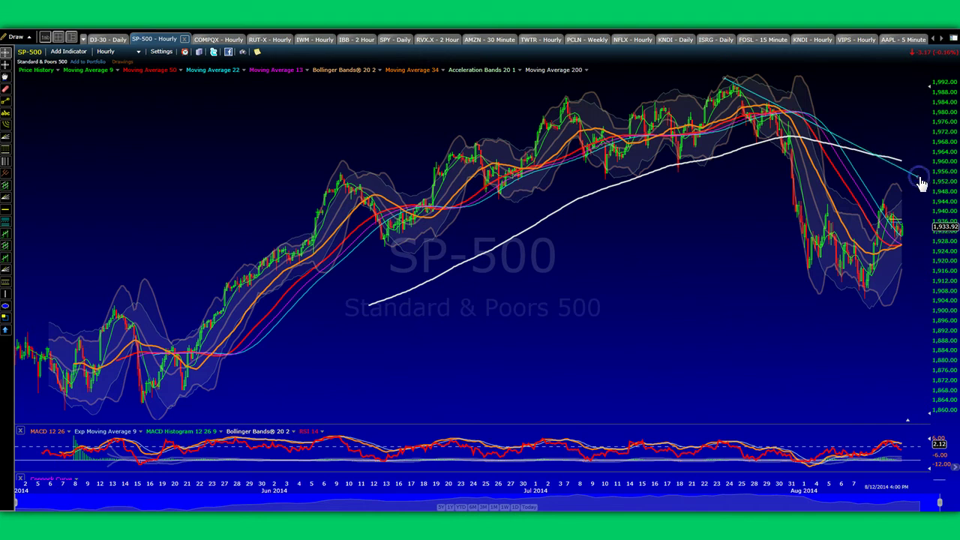
left_click(775, 218)
Step: Draw a rising support trend line from the mid-May low through the August low, ending at about 1,907
left_click(5, 101)
left_click(205, 418)
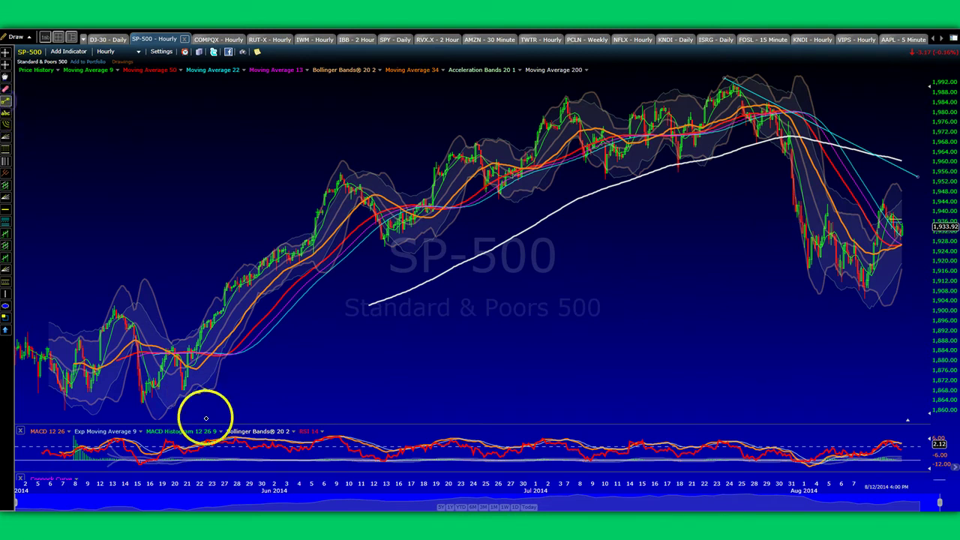
mouse_move(136, 403)
left_mouse_down()
mouse_move(187, 379)
mouse_move(433, 337)
mouse_move(905, 298)
left_mouse_up()
left_click(859, 321)
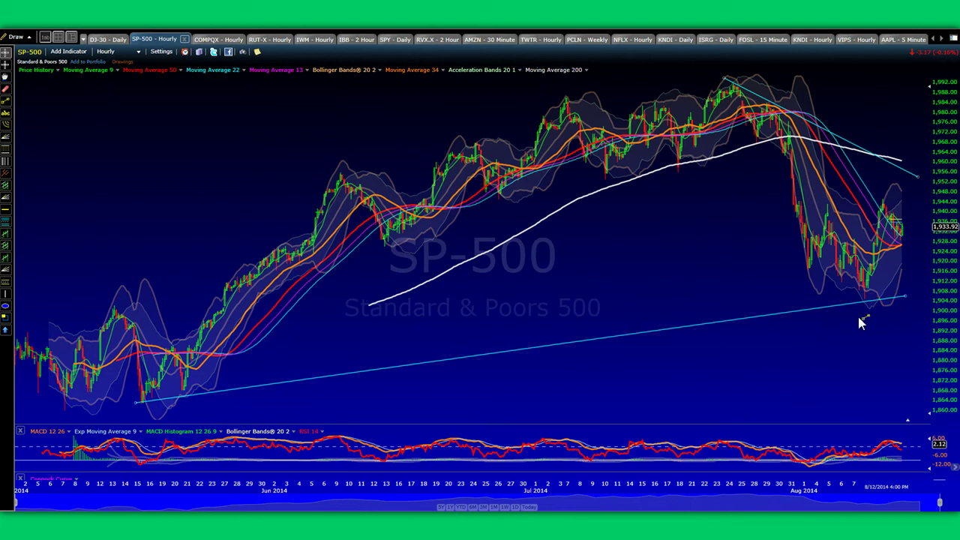
left_click_drag(905, 296, 908, 294)
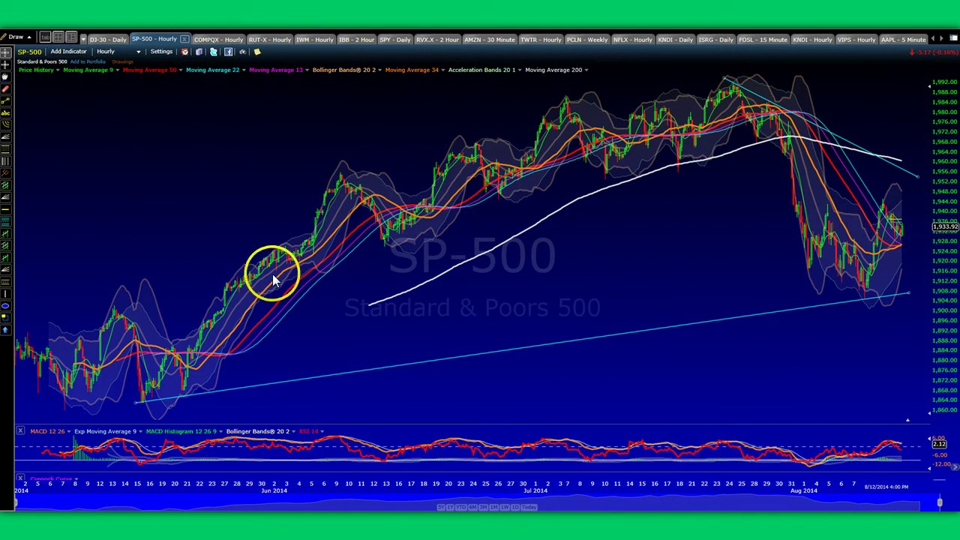
Step: Add a Fibonacci retracement between the July high and the May low, and move its upper anchor to early May
left_click(6, 149)
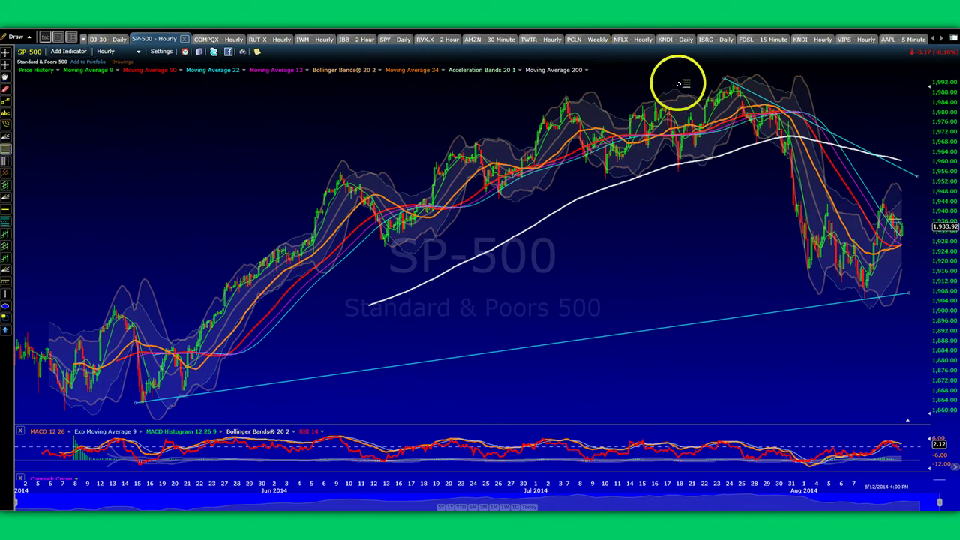
mouse_move(680, 80)
left_mouse_down()
mouse_move(645, 112)
mouse_move(360, 285)
mouse_move(66, 413)
left_mouse_up()
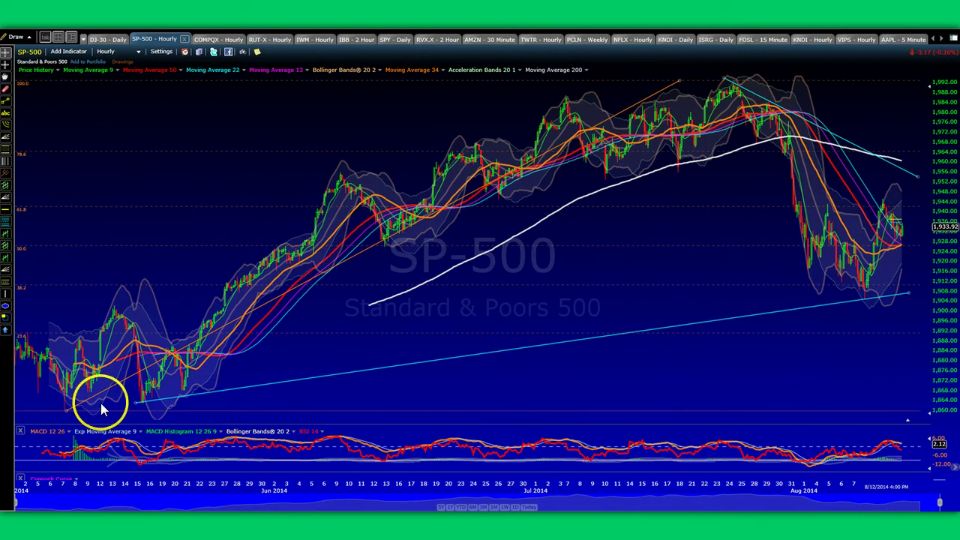
left_click_drag(679, 83, 48, 87)
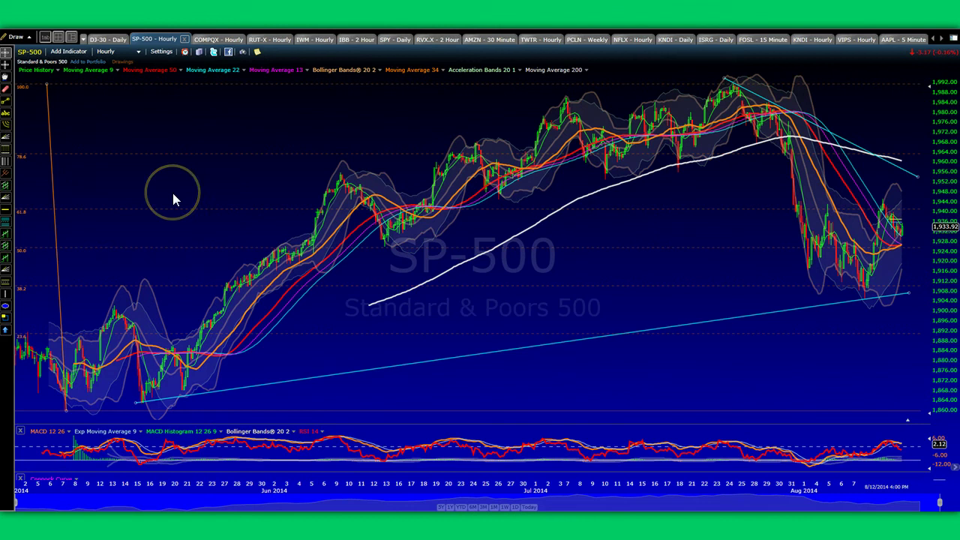
Step: Draw a falling trend line from early July to about 1,900 in August, and steepen the upper resistance line to end near 1,912
left_click(6, 102)
mouse_move(530, 160)
left_mouse_down()
mouse_move(715, 223)
mouse_move(892, 311)
left_mouse_up()
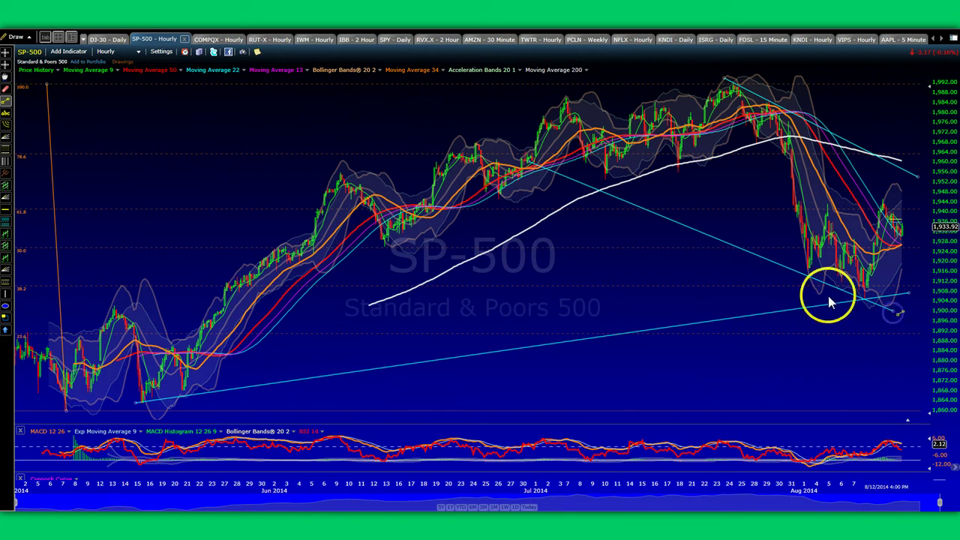
left_click_drag(718, 84, 754, 80)
left_click_drag(918, 180, 909, 287)
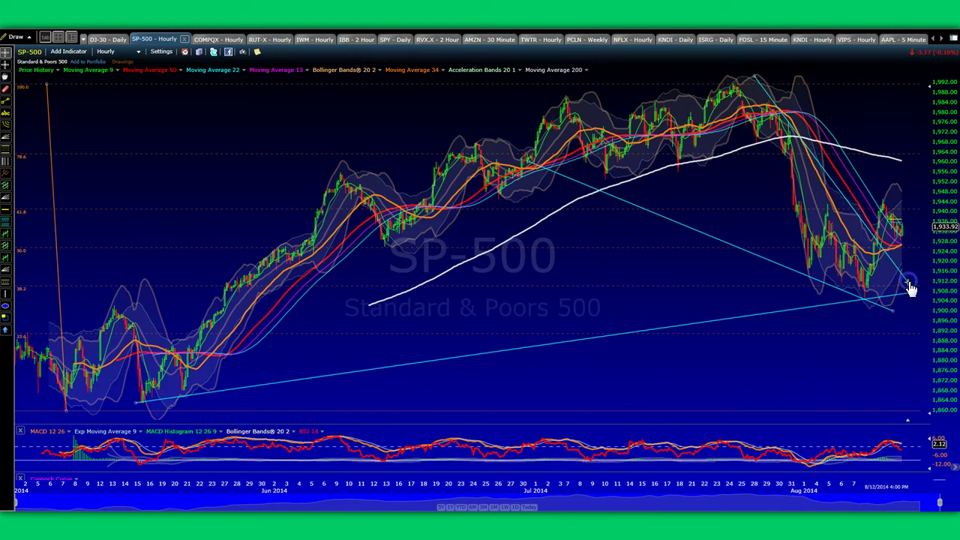
left_click_drag(753, 79, 754, 80)
mouse_move(908, 281)
left_mouse_down()
mouse_move(921, 286)
mouse_move(909, 293)
mouse_move(922, 290)
left_mouse_up()
Step: Extend the rising support line's start slightly past the mid-May low, and move the Fibonacci retracement's lower anchor to early May
left_click_drag(135, 403, 130, 407)
left_click_drag(63, 411, 45, 417)
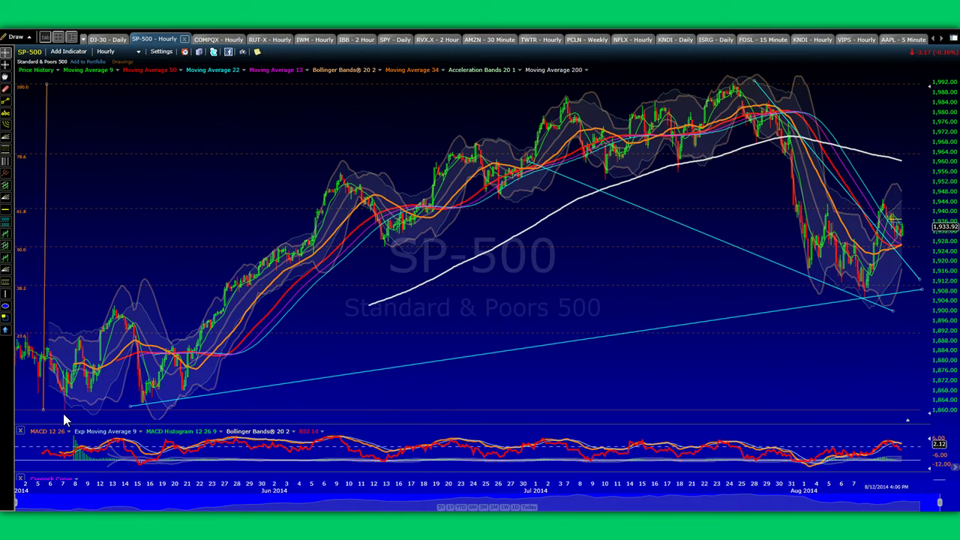
left_click(189, 398)
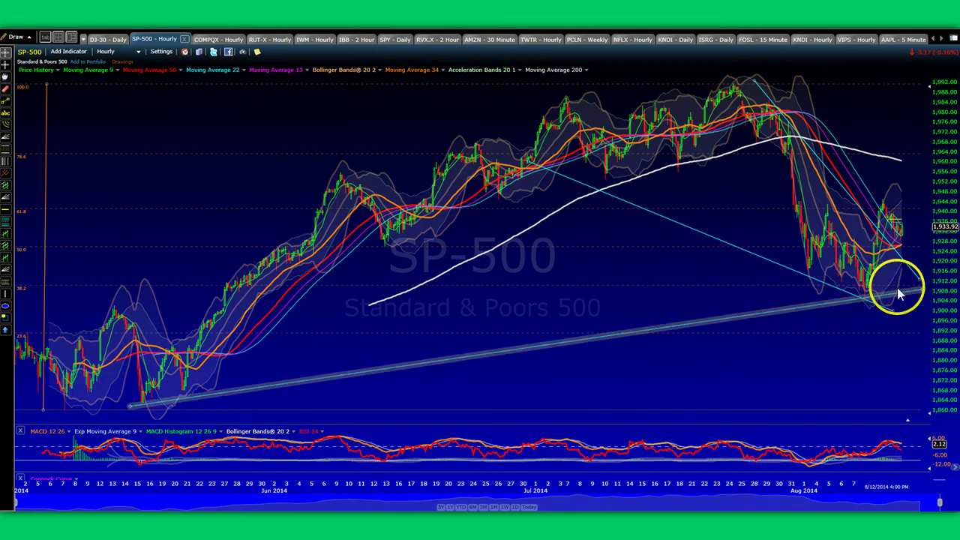
left_click(921, 290)
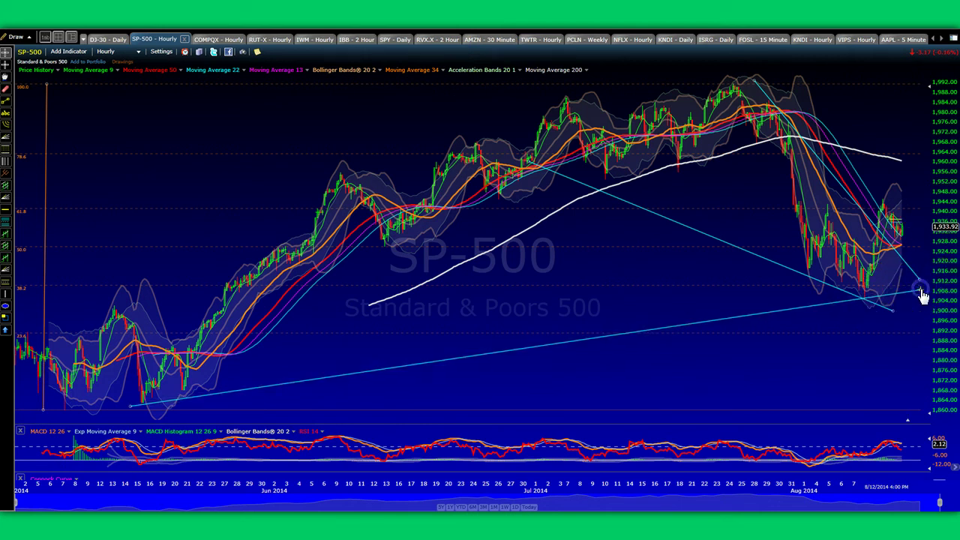
Step: Draw a steeper rising trend line from the mid-May low beneath the July lows, ending at about 1,988 in August
left_click(4, 101)
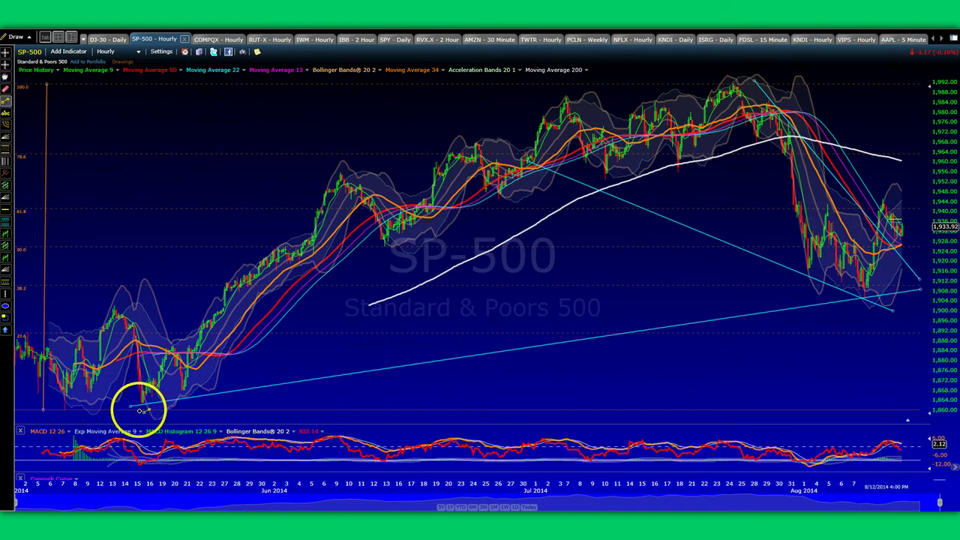
mouse_move(137, 409)
left_mouse_down()
mouse_move(351, 308)
mouse_move(784, 163)
mouse_move(878, 75)
mouse_move(852, 98)
mouse_move(864, 92)
left_mouse_up()
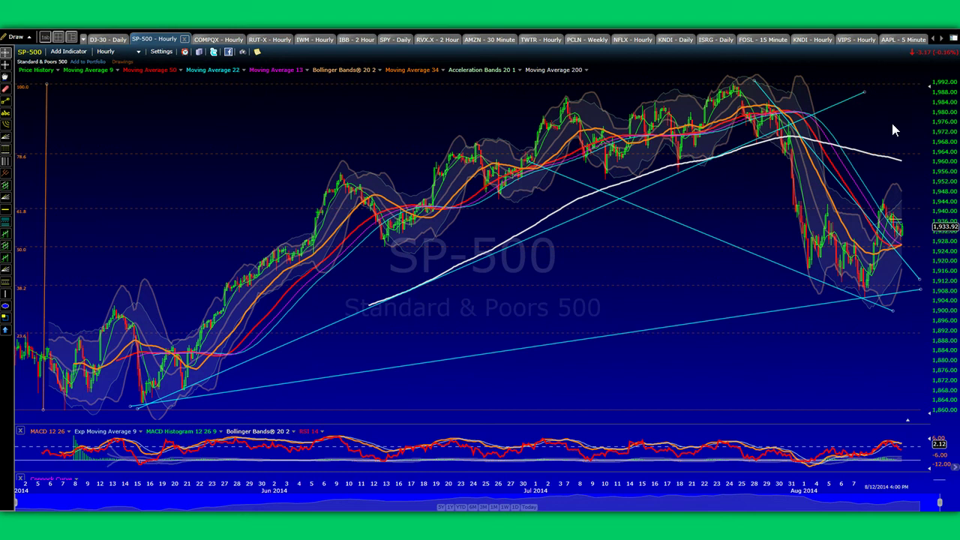
left_click_drag(794, 264, 806, 281)
left_click(168, 396)
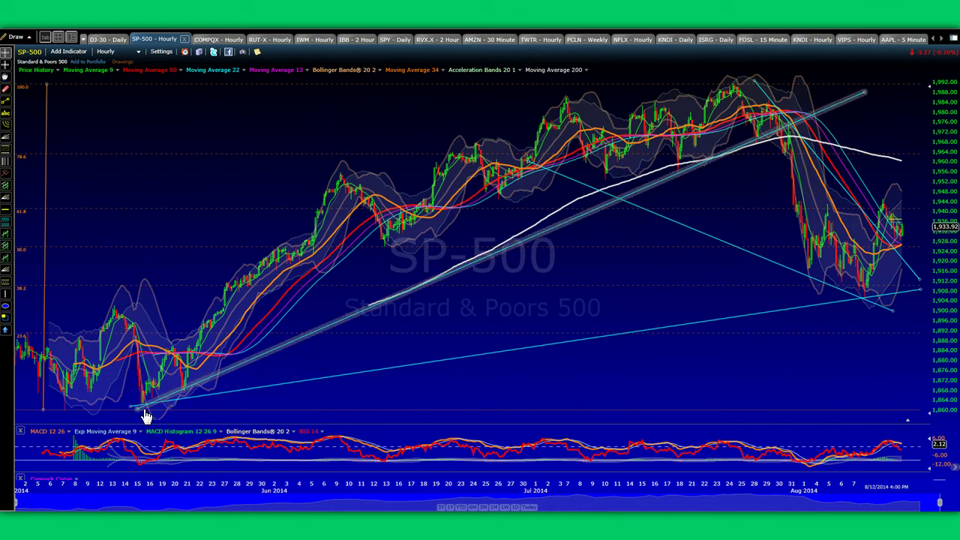
left_click(855, 299)
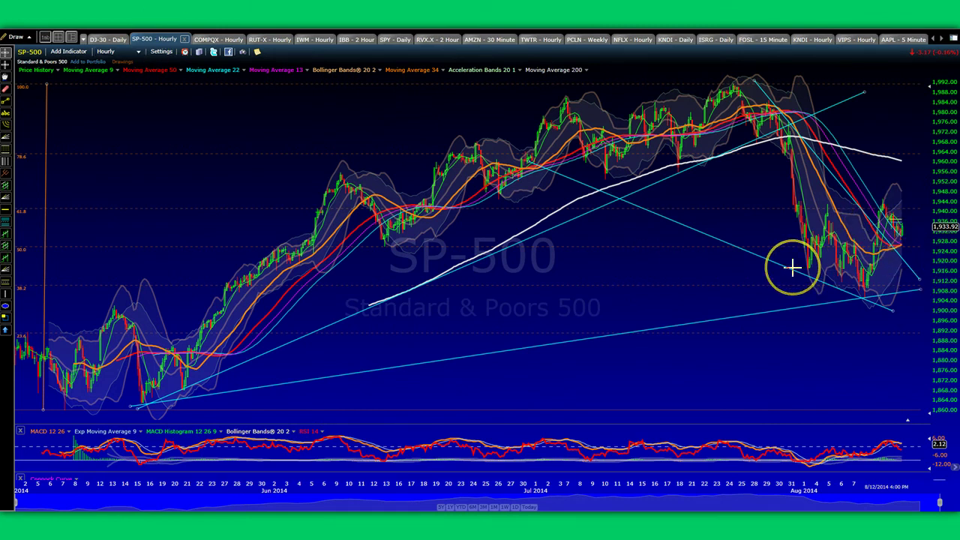
Step: Mark the August lows and the latest pullback with freehand curves beneath the candles
left_click_drag(792, 267, 817, 261)
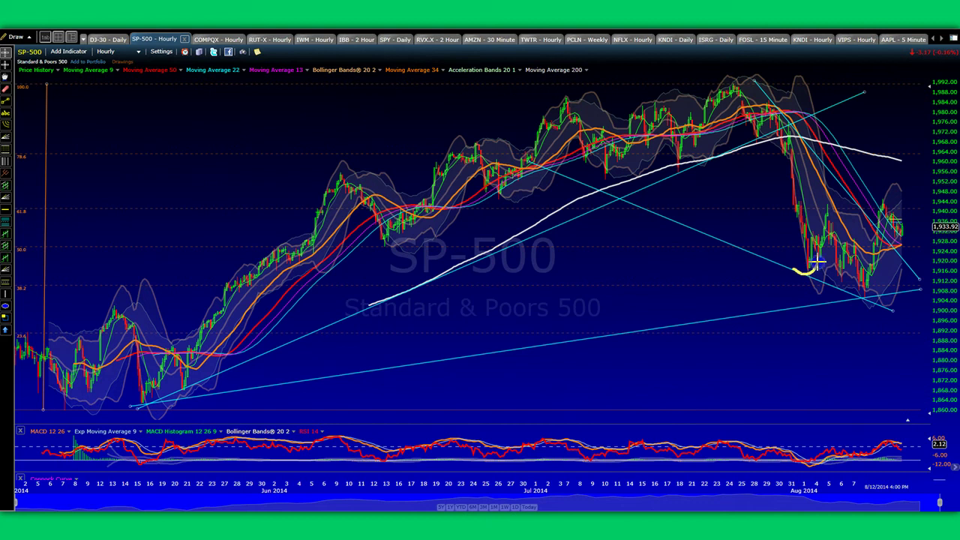
left_click_drag(850, 293, 866, 297)
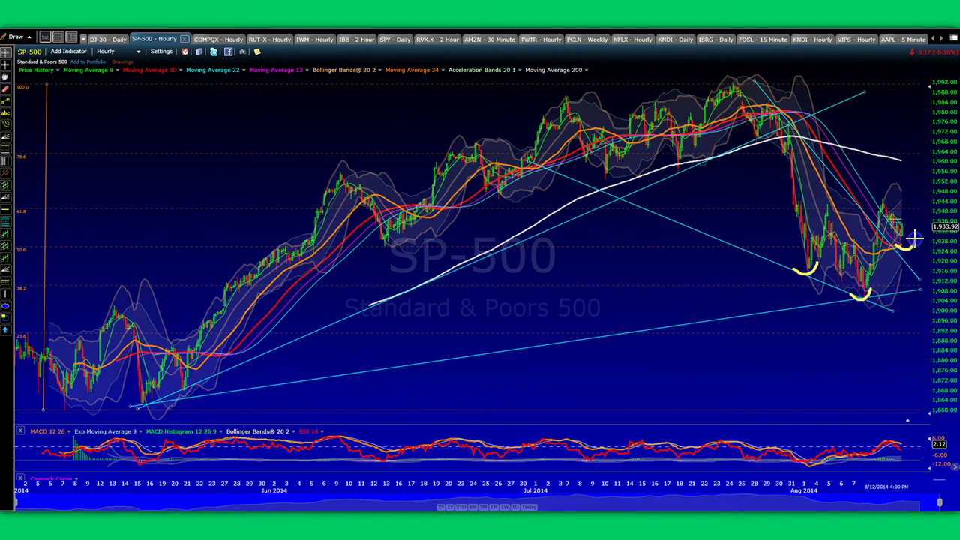
left_click_drag(915, 235, 897, 270)
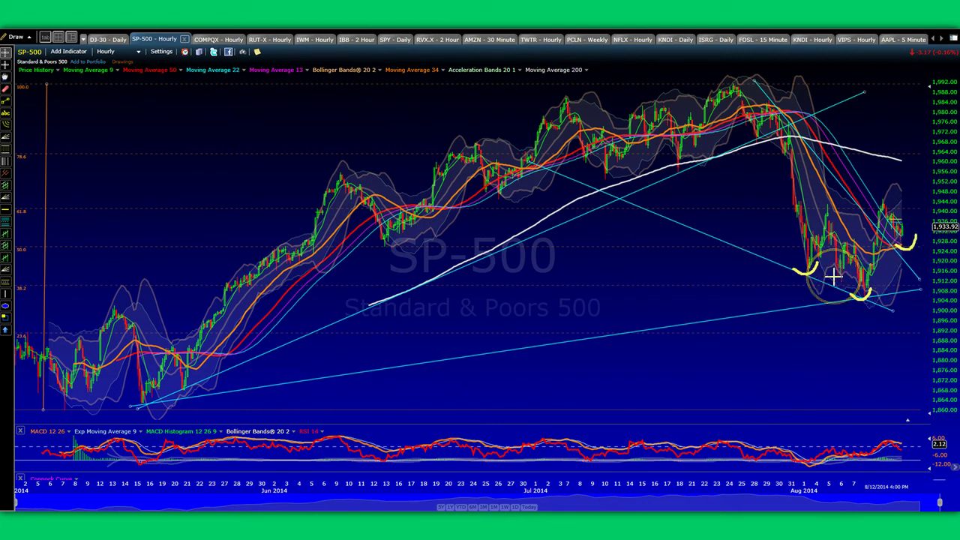
mouse_move(833, 277)
left_mouse_down()
mouse_move(843, 285)
mouse_move(853, 276)
left_mouse_up()
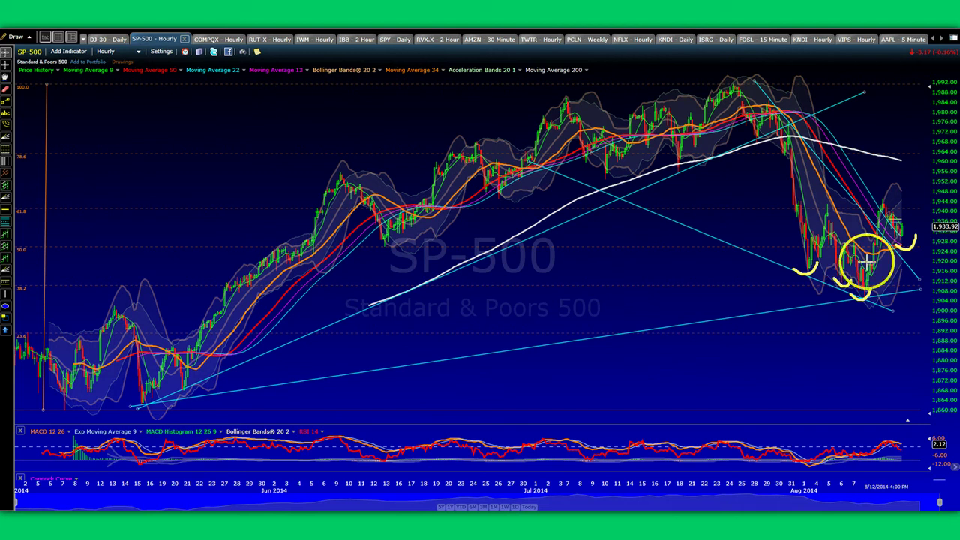
Step: Sketch a freehand upside projection to a target at about 1,960, plus a horizontal neckline near 1,944
left_click_drag(903, 215, 907, 165)
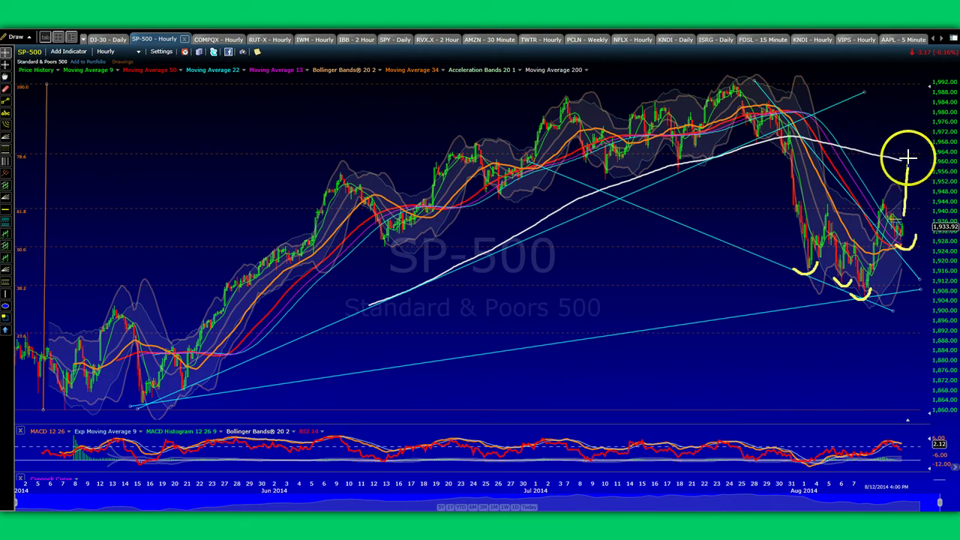
left_click_drag(907, 160, 928, 159)
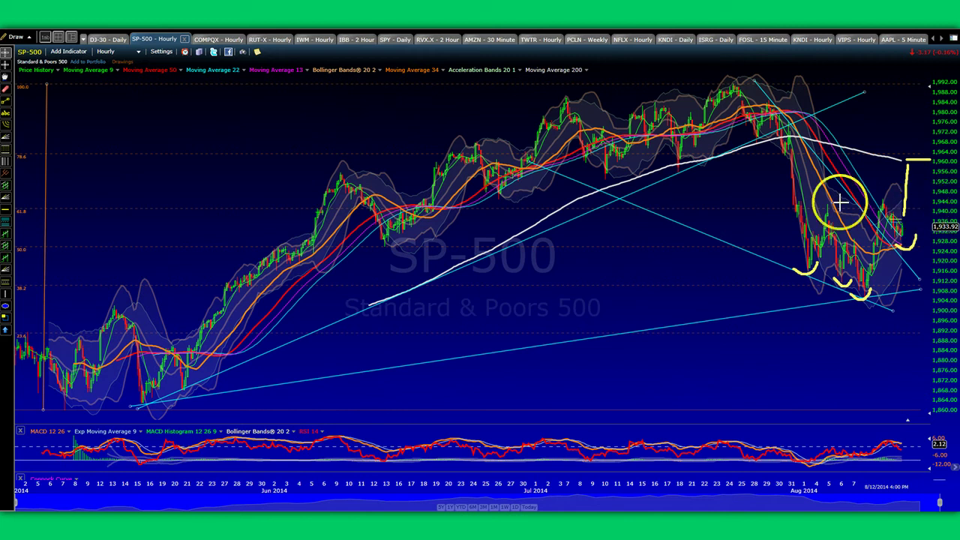
left_click_drag(801, 201, 932, 200)
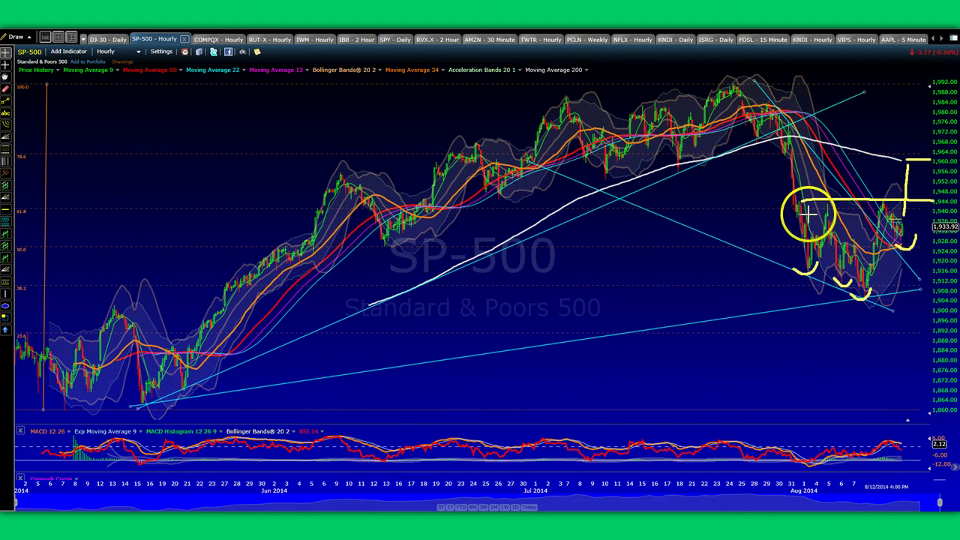
Step: Trace an inverse head-and-shoulders outline along the August lows, and sketch a head-and-shoulders top above it
mouse_move(781, 213)
left_mouse_down()
mouse_move(805, 266)
mouse_move(831, 224)
mouse_move(861, 294)
mouse_move(887, 208)
mouse_move(900, 245)
mouse_move(917, 188)
left_mouse_up()
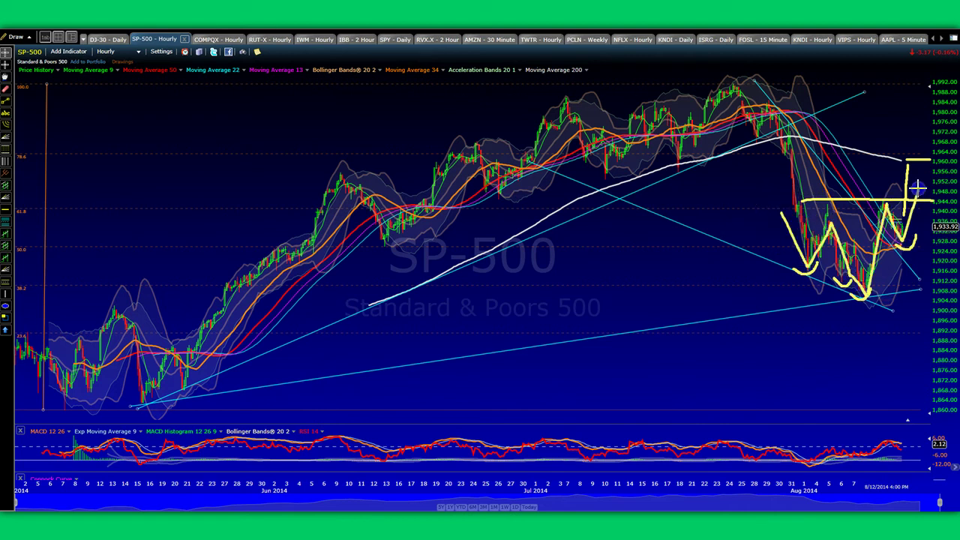
left_click(889, 296)
left_click(837, 214)
left_click(863, 289)
left_click(832, 158)
left_click(828, 181)
mouse_move(828, 181)
left_mouse_down()
mouse_move(862, 174)
mouse_move(888, 150)
mouse_move(934, 218)
mouse_move(825, 174)
mouse_move(807, 148)
mouse_move(756, 239)
left_mouse_up()
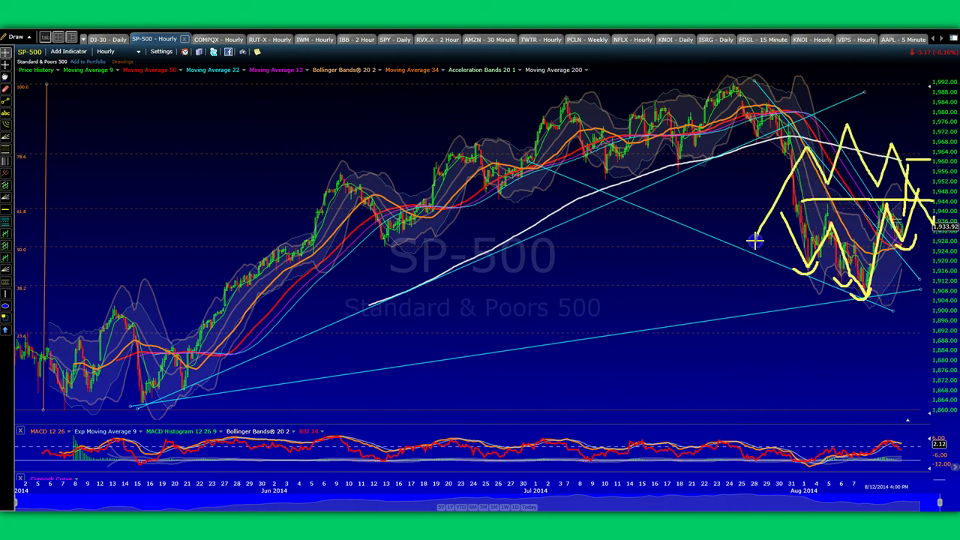
Step: Clear all the freehand annotations from the chart
left_click(751, 211)
left_click(834, 87)
left_click(861, 137)
left_click(916, 203)
left_click(856, 240)
left_click(804, 218)
left_click(856, 231)
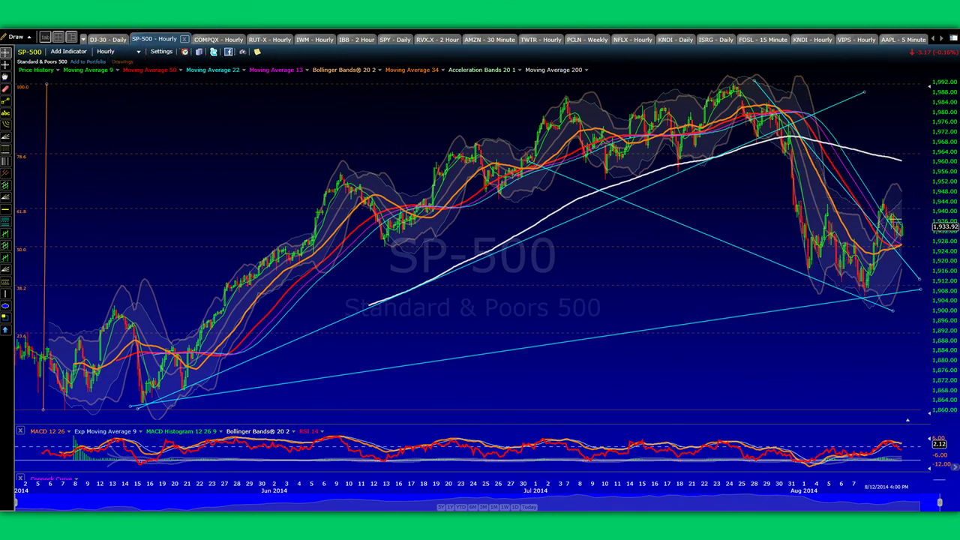
left_click(120, 61)
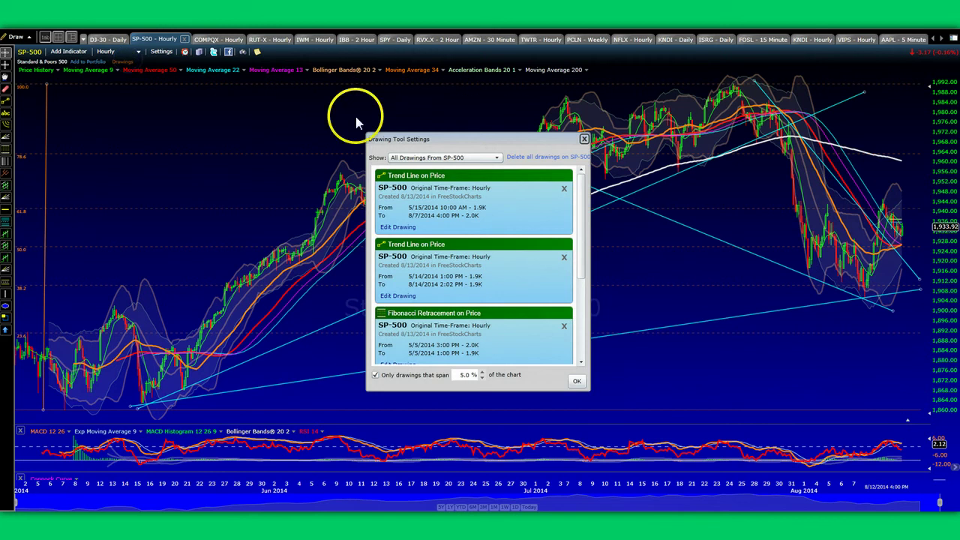
left_click(534, 157)
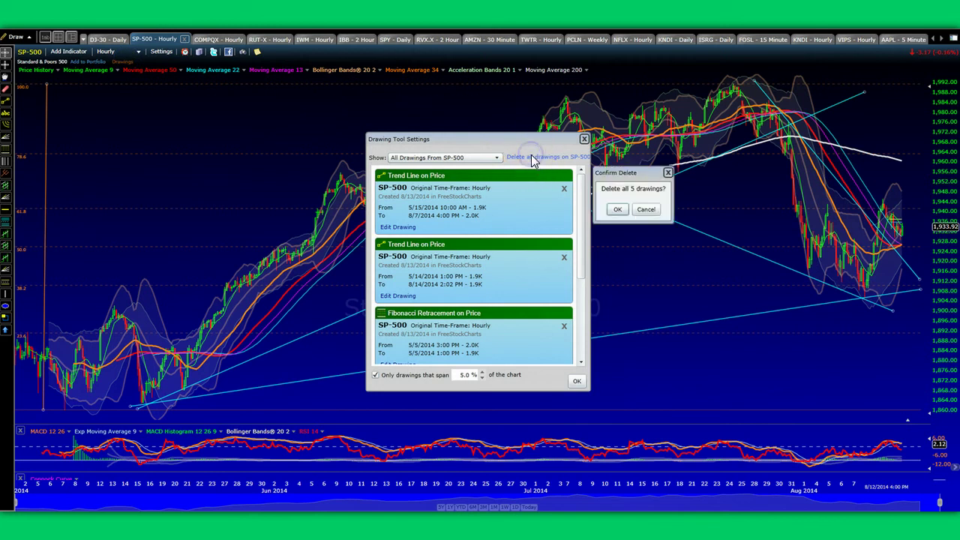
left_click(636, 210)
left_click(584, 141)
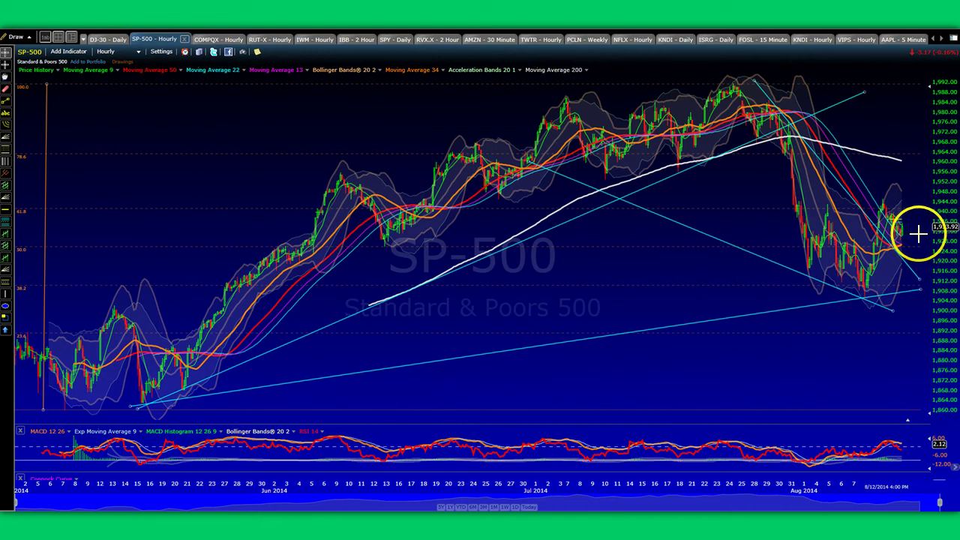
Step: Sketch a freehand downside projection from the latest candles, bouncing at about 1,910 and falling to about 1,866, and clear it
left_click_drag(906, 241, 911, 260)
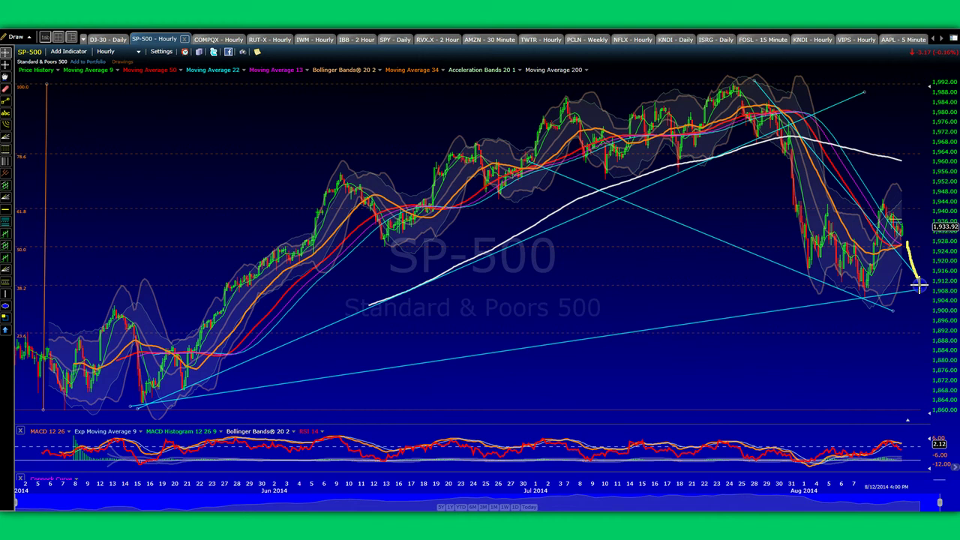
mouse_move(919, 279)
left_mouse_down()
mouse_move(922, 257)
mouse_move(927, 361)
left_mouse_up()
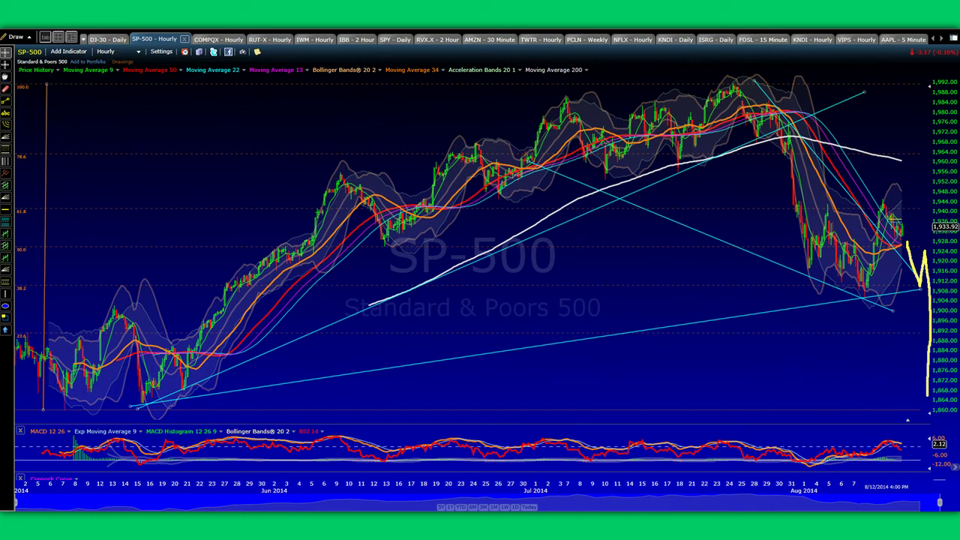
key("Escape")
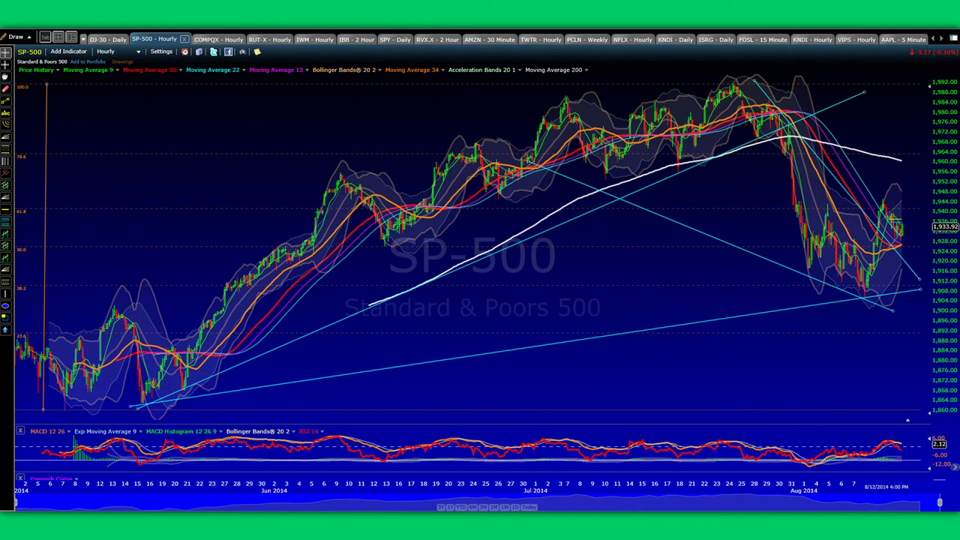
Step: Switch the SP-500 chart's time frame to Daily
left_click(114, 52)
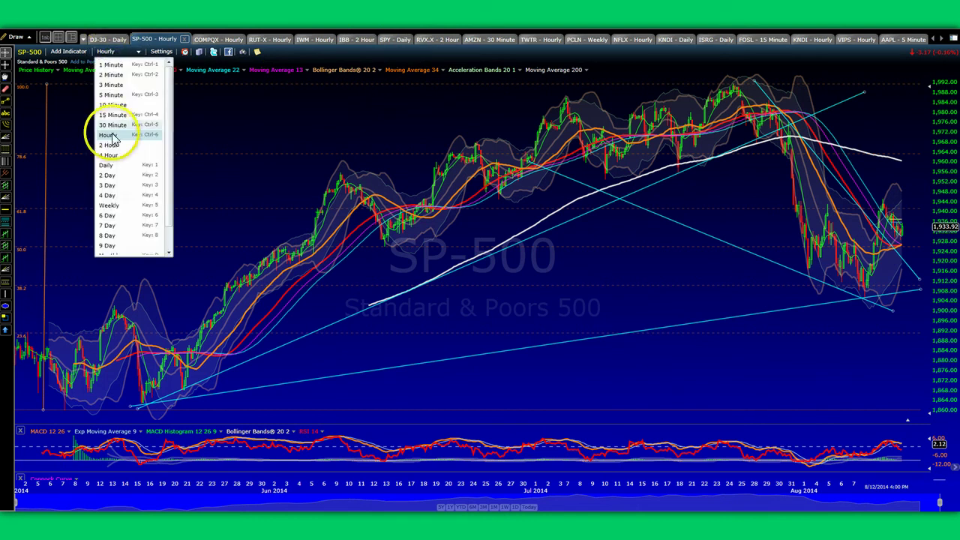
left_click(111, 165)
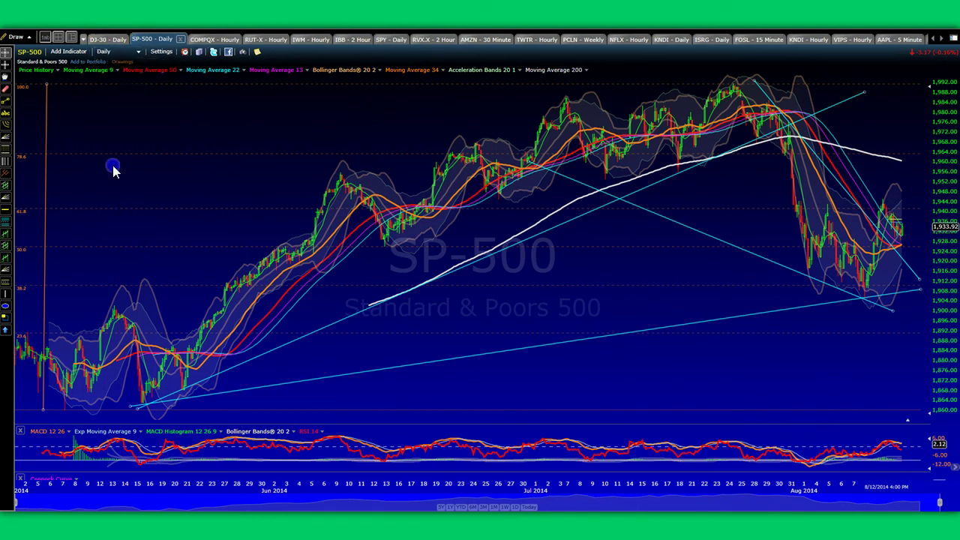
scroll(485, 97, "up", 5)
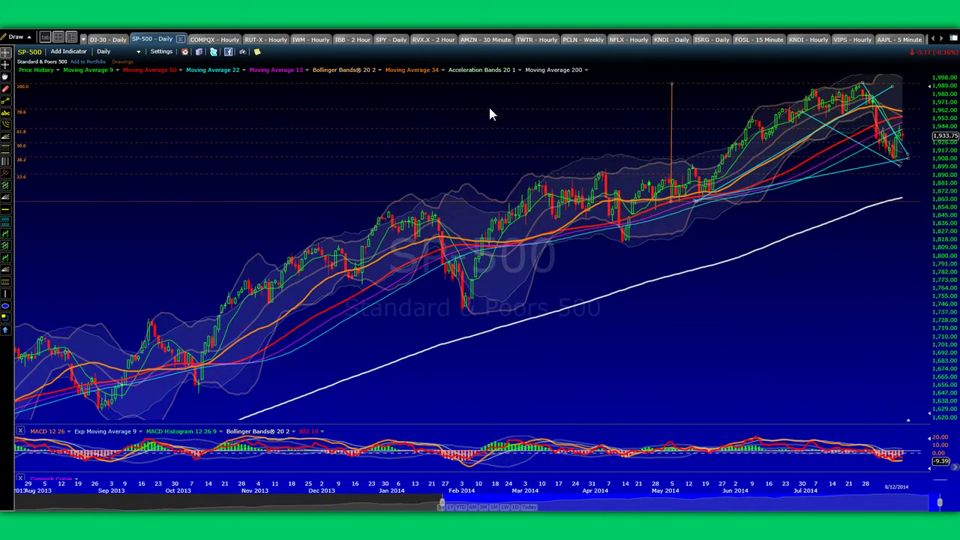
scroll(489, 110, "down", 5)
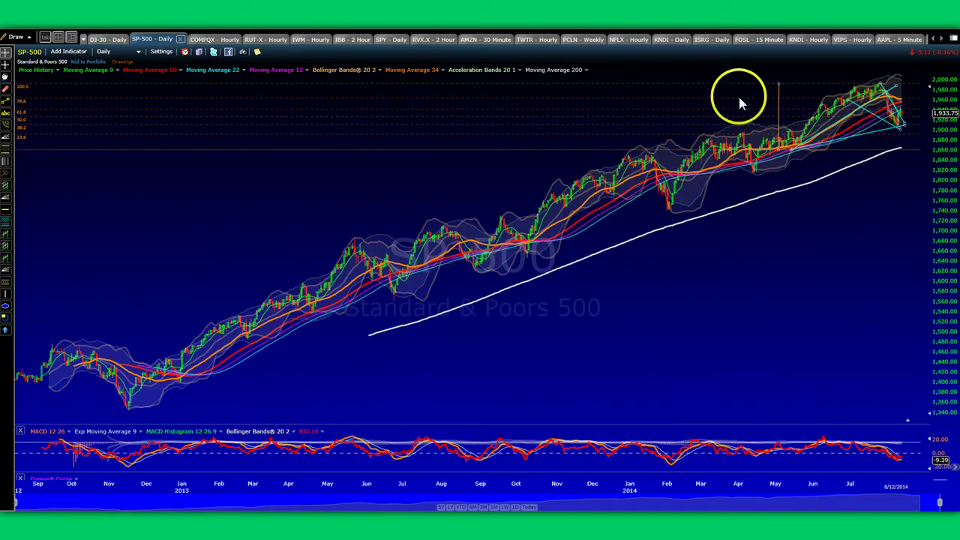
Step: Delete the Fibonacci retracement drawing from the SP-500 daily chart
right_click(778, 103)
left_click(798, 129)
left_click(653, 107)
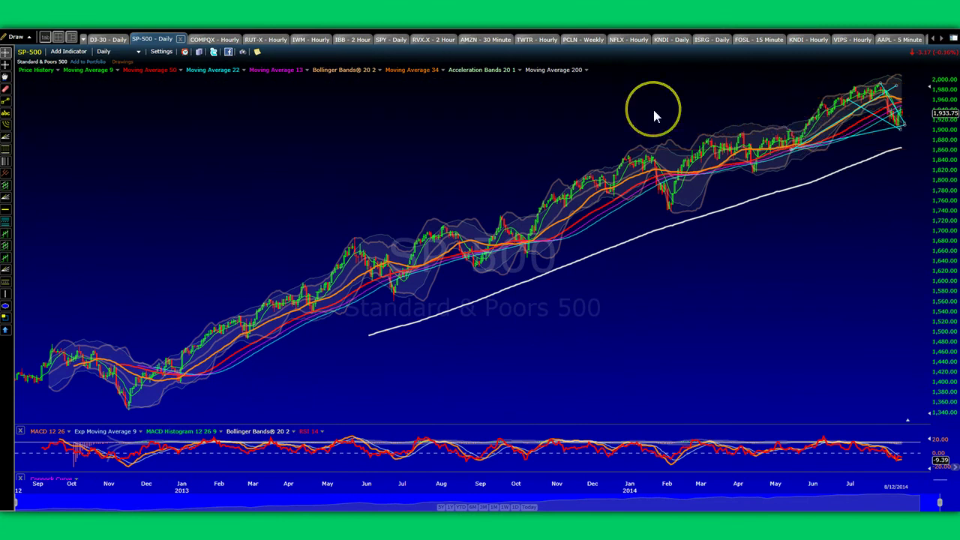
Step: Outline the August dip with freehand curves forming a cup, capped by a horizontal line near 1,967
scroll(653, 109, "up", 5)
left_click(947, 155)
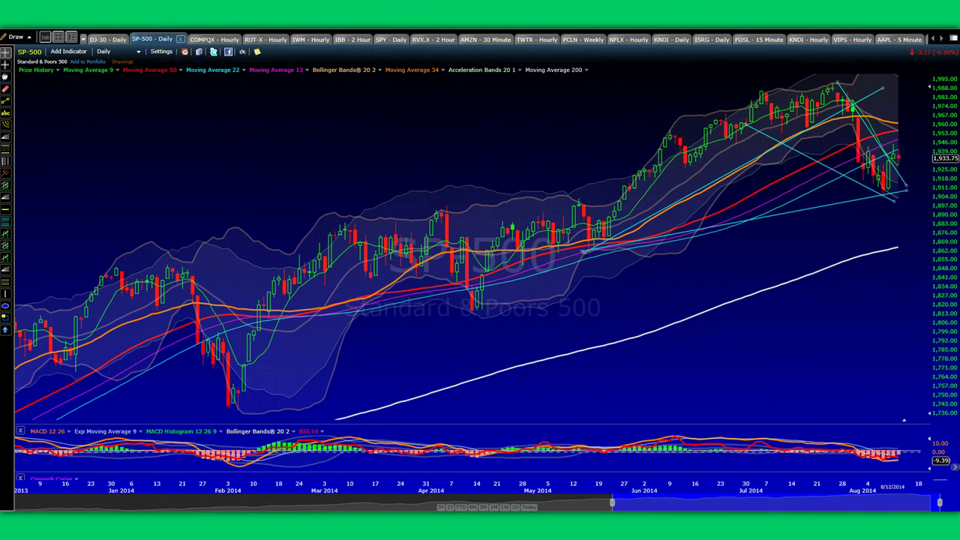
left_click_drag(849, 121, 849, 162)
left_click_drag(908, 160, 907, 129)
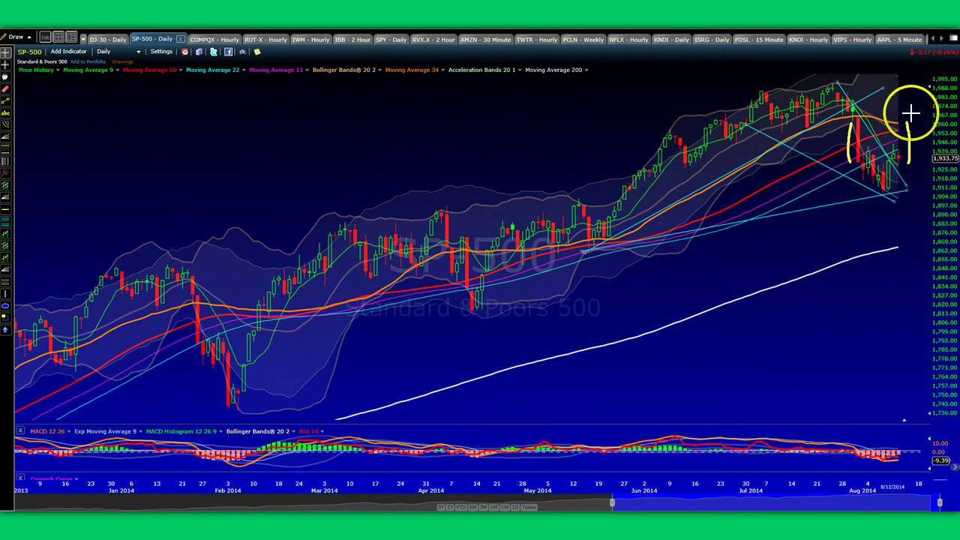
mouse_move(851, 172)
left_mouse_down()
mouse_move(874, 197)
mouse_move(902, 177)
left_mouse_up()
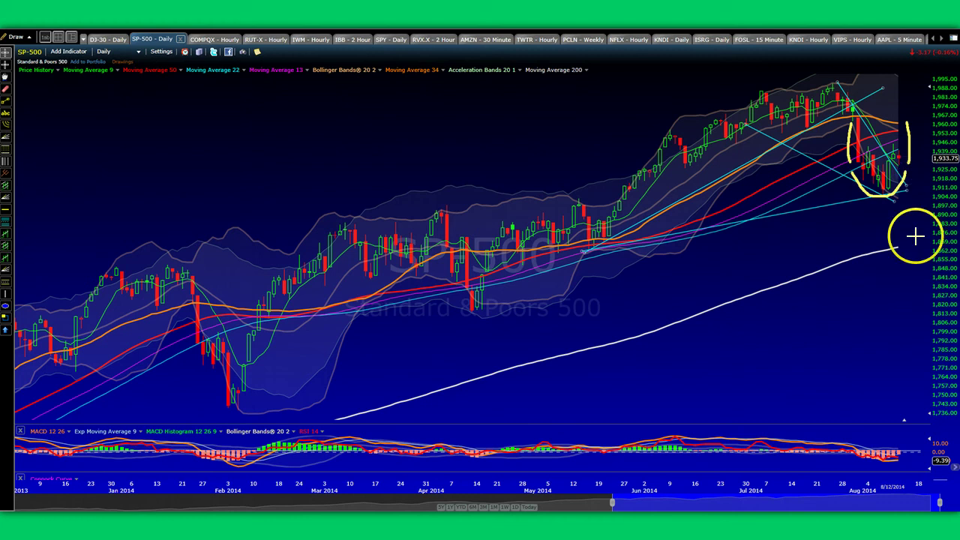
left_click_drag(852, 115, 906, 113)
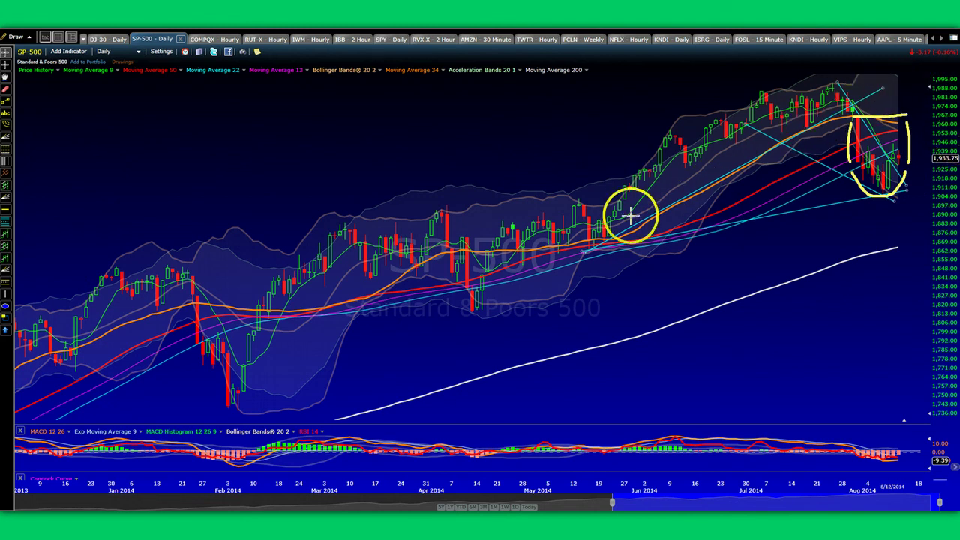
Step: Trace the rising trend line from the April low and a horizontal level near 1,990, and clear the sketches
mouse_move(587, 250)
left_mouse_down()
mouse_move(769, 161)
mouse_move(885, 90)
left_mouse_up()
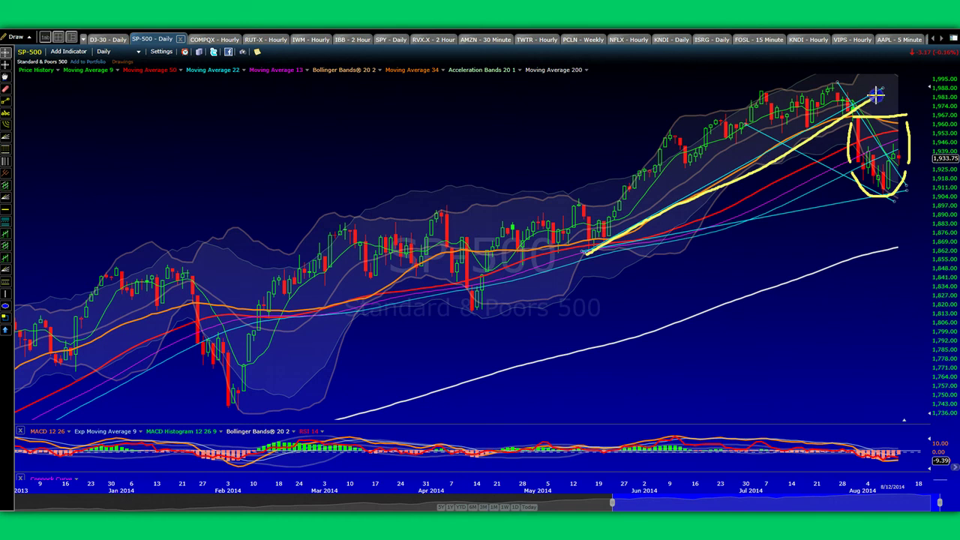
left_click_drag(588, 254, 450, 317)
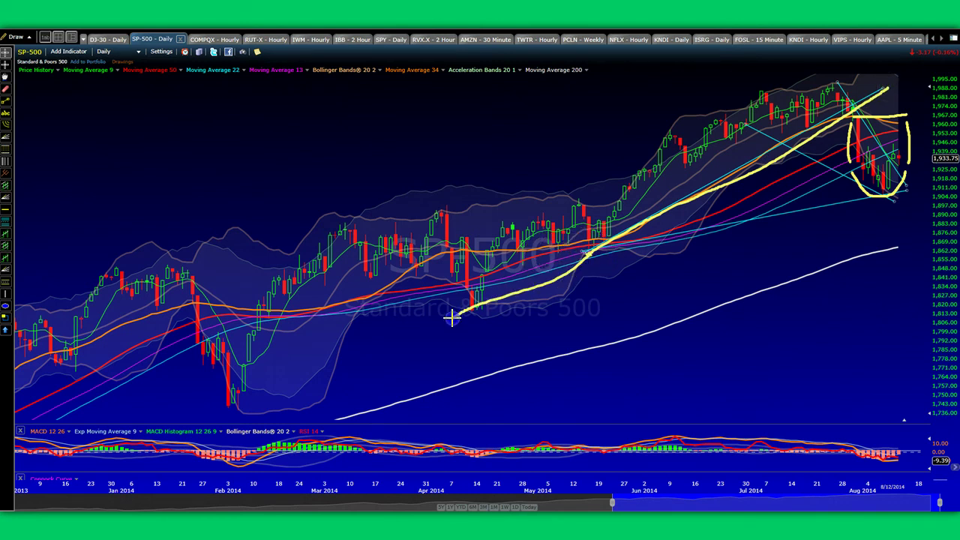
mouse_move(887, 87)
left_mouse_down()
mouse_move(907, 78)
mouse_move(903, 97)
mouse_move(903, 81)
left_mouse_up()
left_click_drag(806, 83, 921, 85)
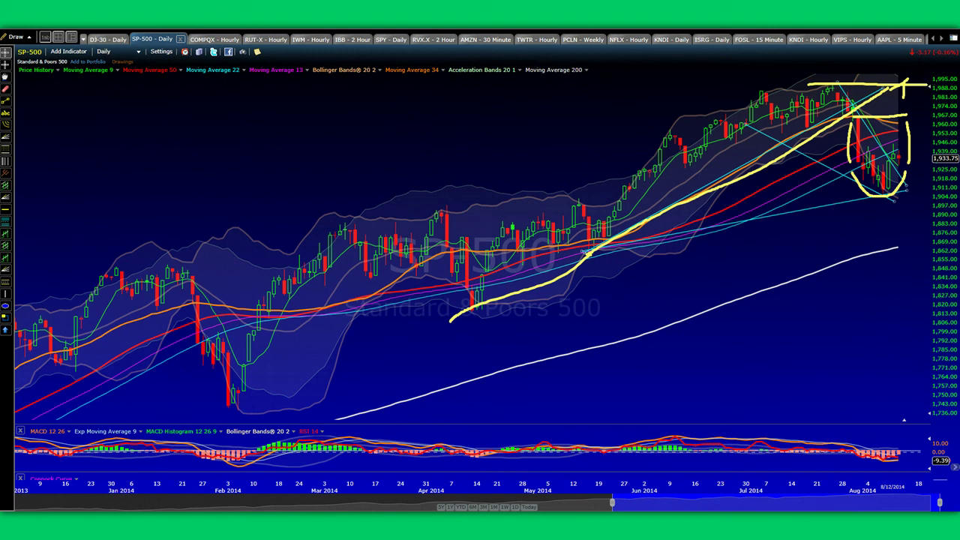
key("Escape")
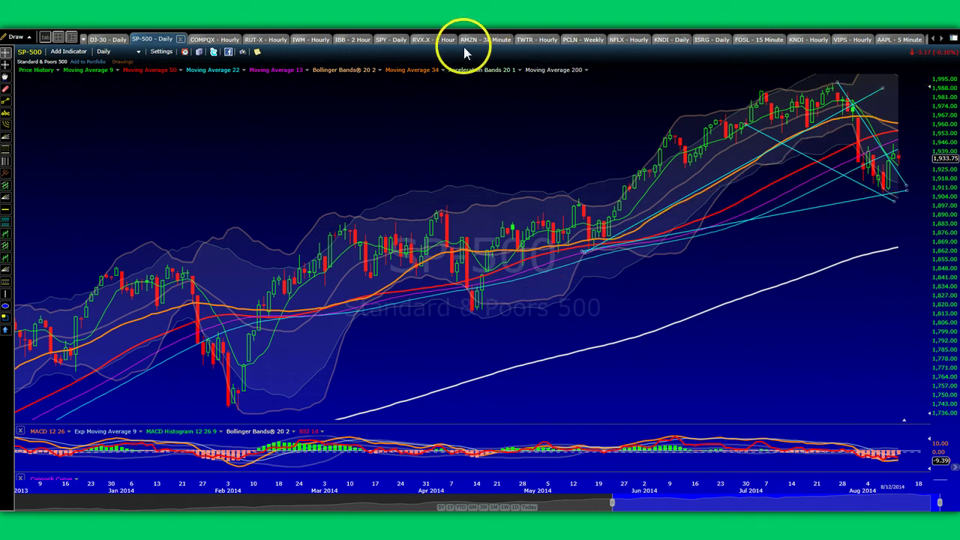
Step: Open the SPY daily chart and shrink its Volume pane to enlarge the price pane
left_click(388, 39)
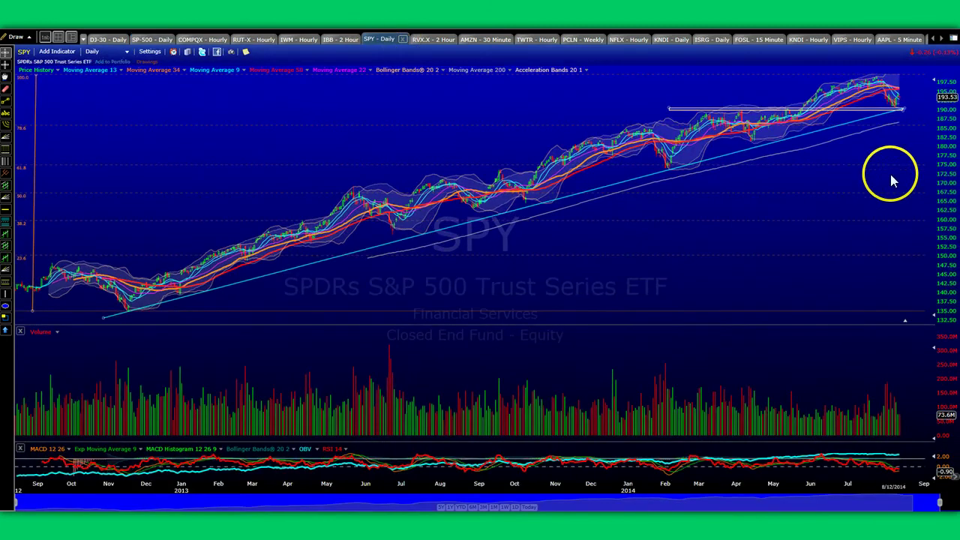
scroll(816, 259, "up", 2)
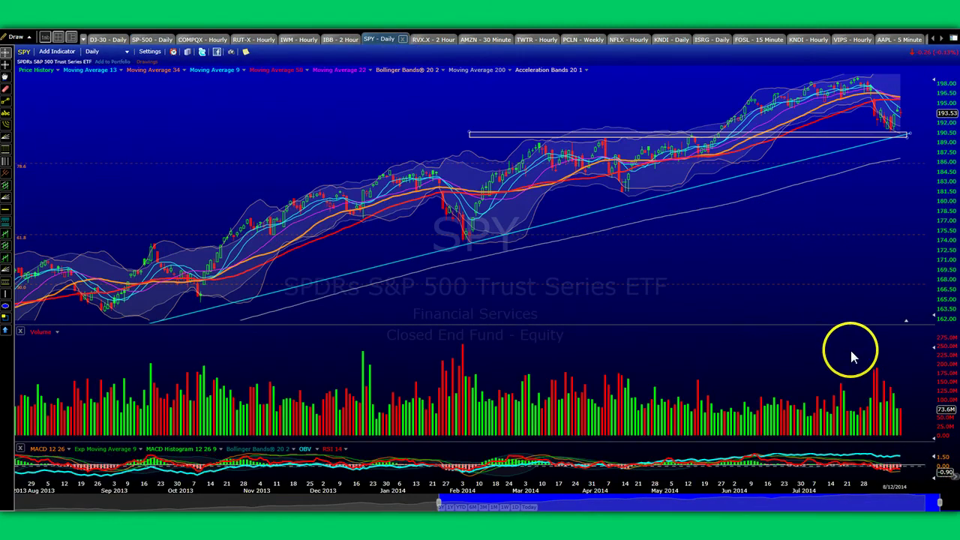
left_click_drag(859, 323, 857, 407)
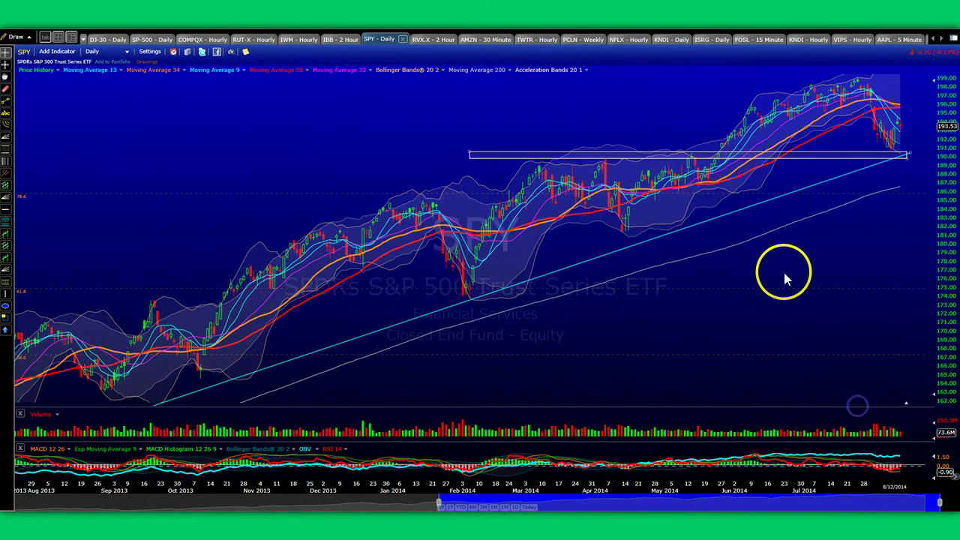
Step: Extend the horizontal rectangle near 190 on the SPY chart further past the latest candles
scroll(784, 273, "up", 2)
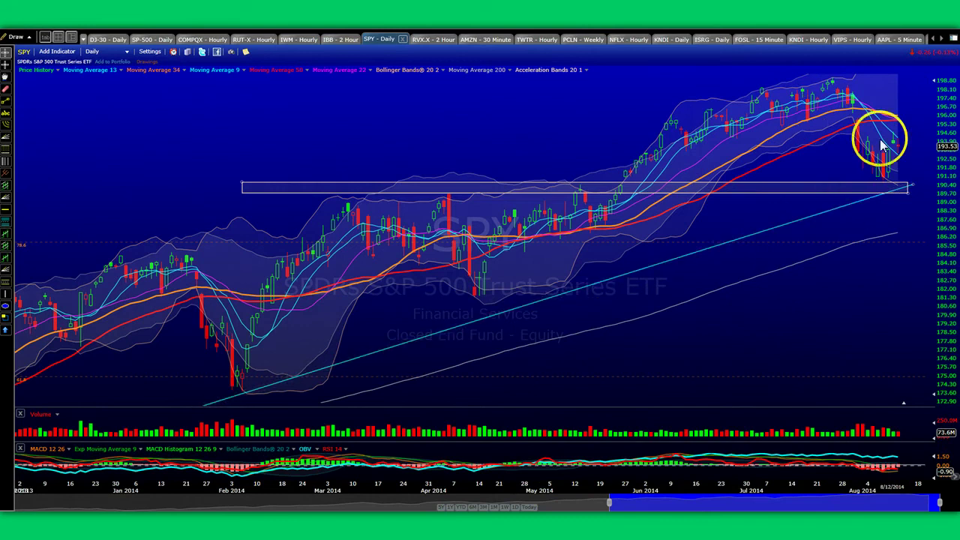
left_click_drag(909, 194, 917, 196)
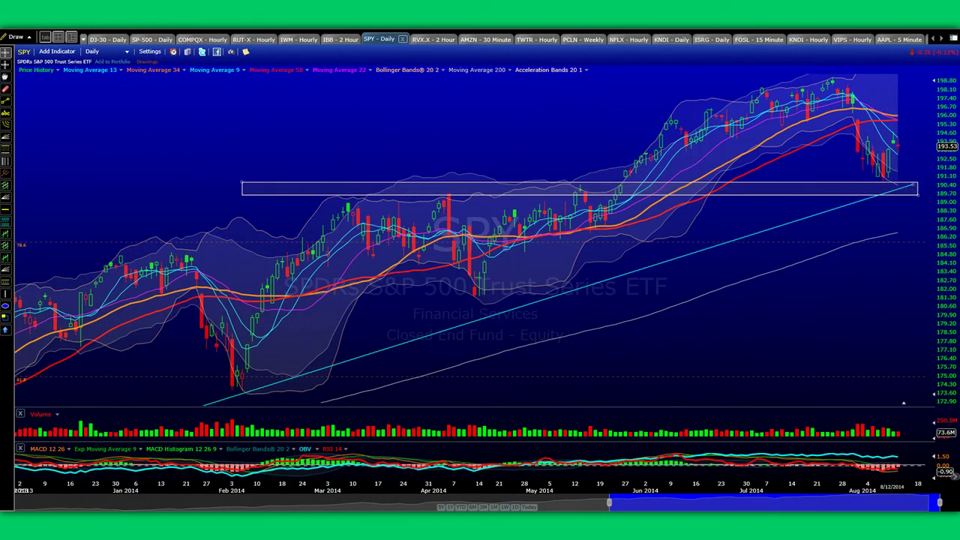
Step: Sketch an inverse head-and-shoulders and a cup around SPY's August lows with a neckline near 196, and clear the sketches
left_click_drag(872, 180, 894, 180)
left_click(898, 154)
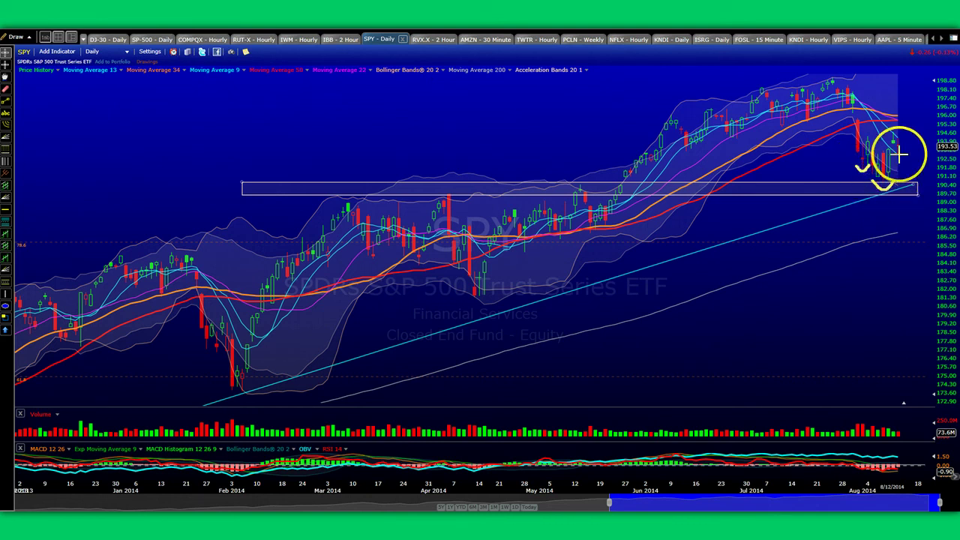
mouse_move(838, 122)
left_mouse_down()
mouse_move(852, 176)
mouse_move(908, 180)
mouse_move(912, 123)
mouse_move(854, 111)
mouse_move(912, 119)
left_mouse_up()
left_click_drag(853, 113, 919, 114)
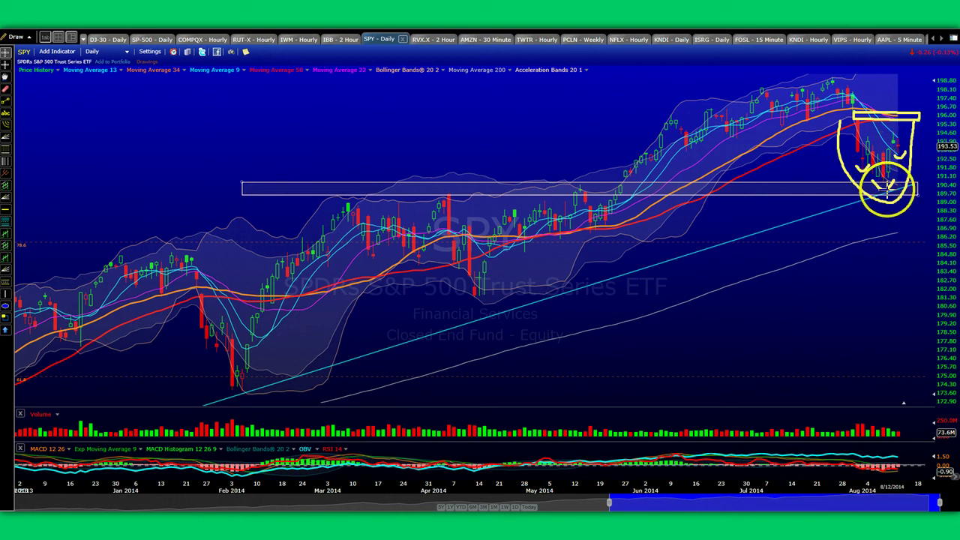
key("ctrl+z")
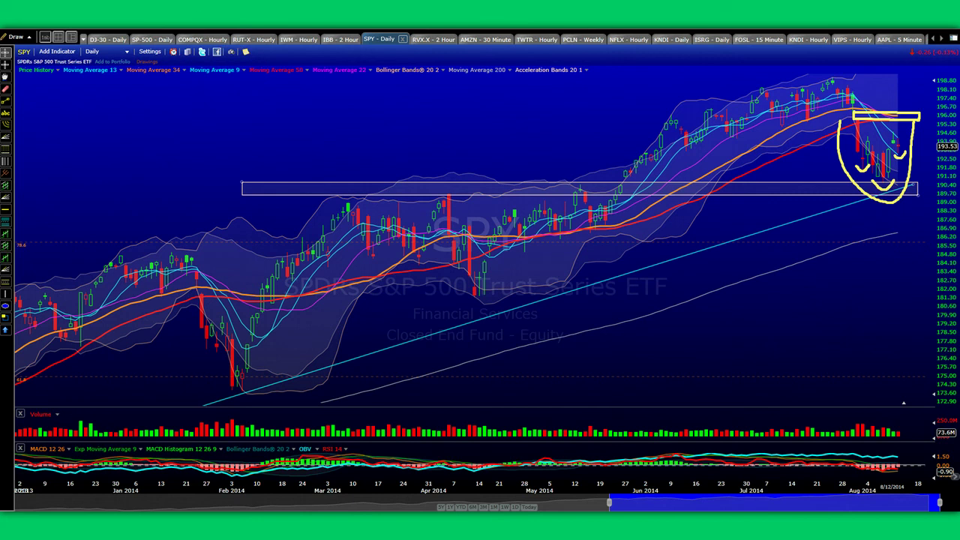
key("Escape")
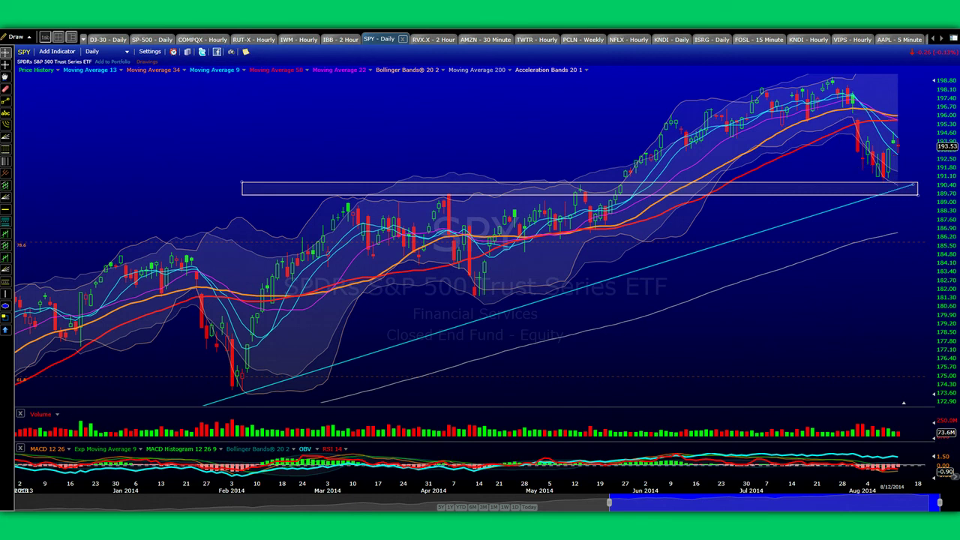
Step: Open the RUT-X hourly chart and reposition the upper end of the falling trend line near the July peak
left_click(244, 40)
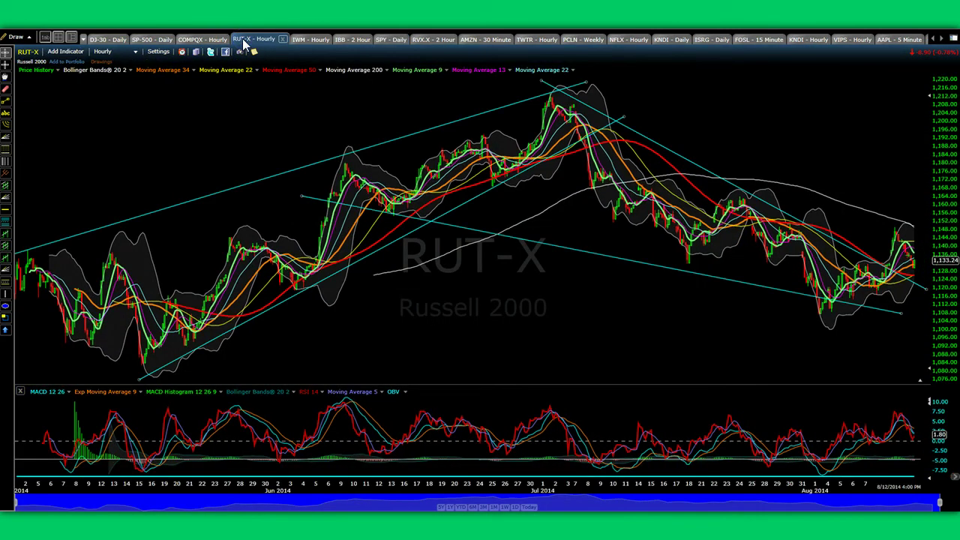
scroll(440, 313, "up", 1)
scroll(440, 313, "down", 1)
left_click_drag(541, 80, 535, 86)
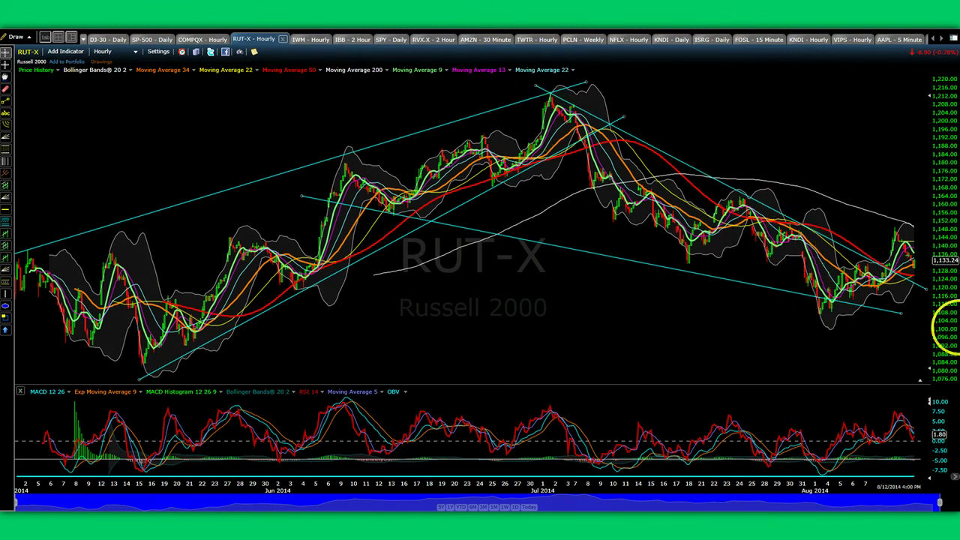
Step: Inspect prices along RUT-X's August rally, and sketch a freehand wedge around the latest pullback with an upward breakout to about 1,150
left_click(829, 321)
left_click_drag(829, 321, 892, 231)
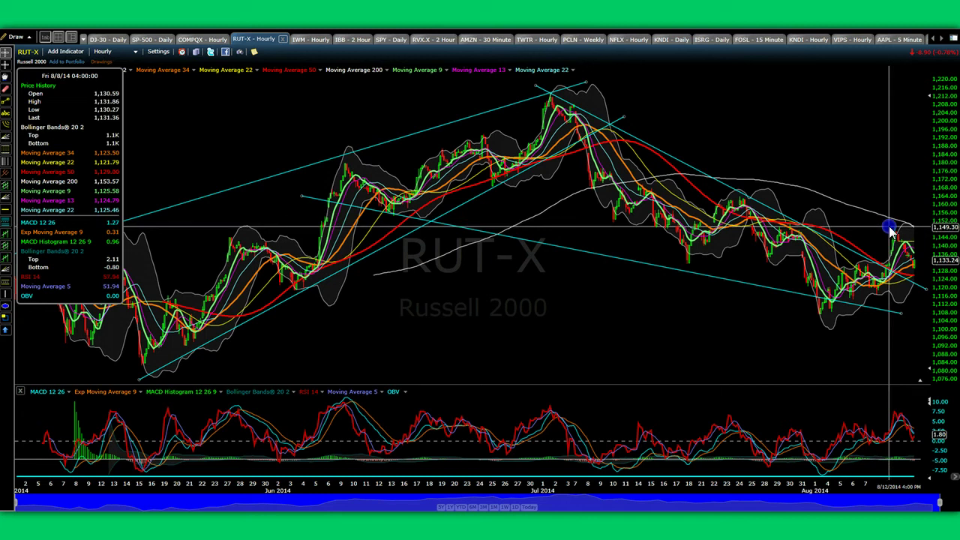
left_click_drag(891, 233, 879, 238)
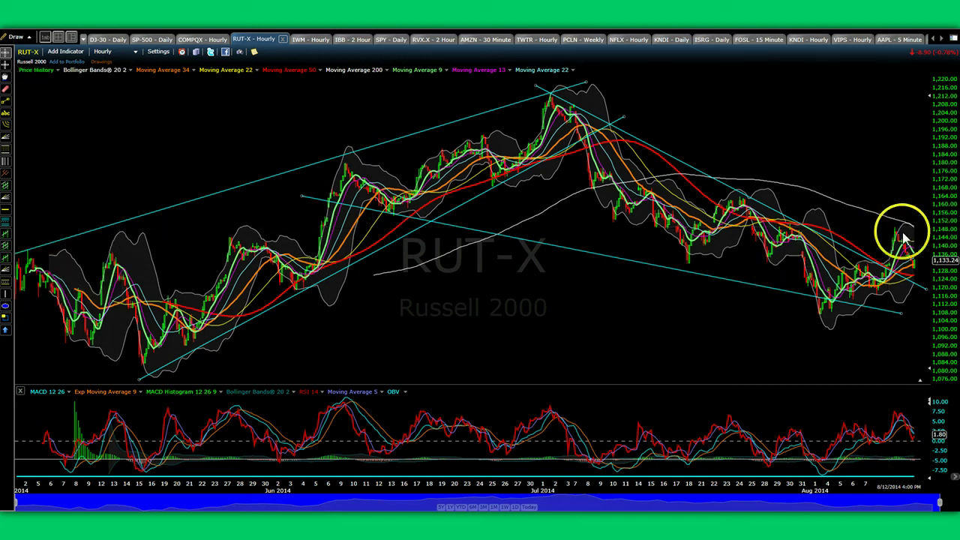
scroll(803, 235, "up", 3)
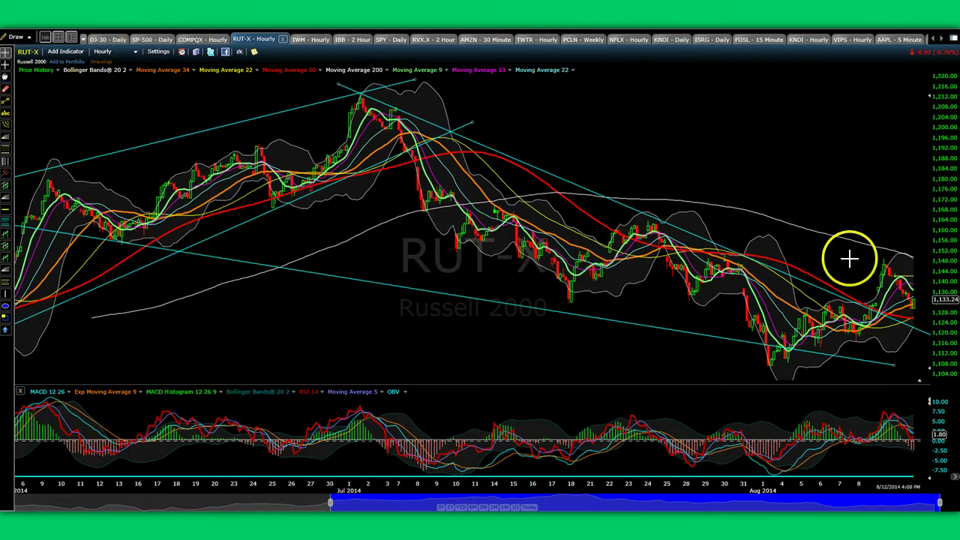
left_click_drag(887, 258, 915, 308)
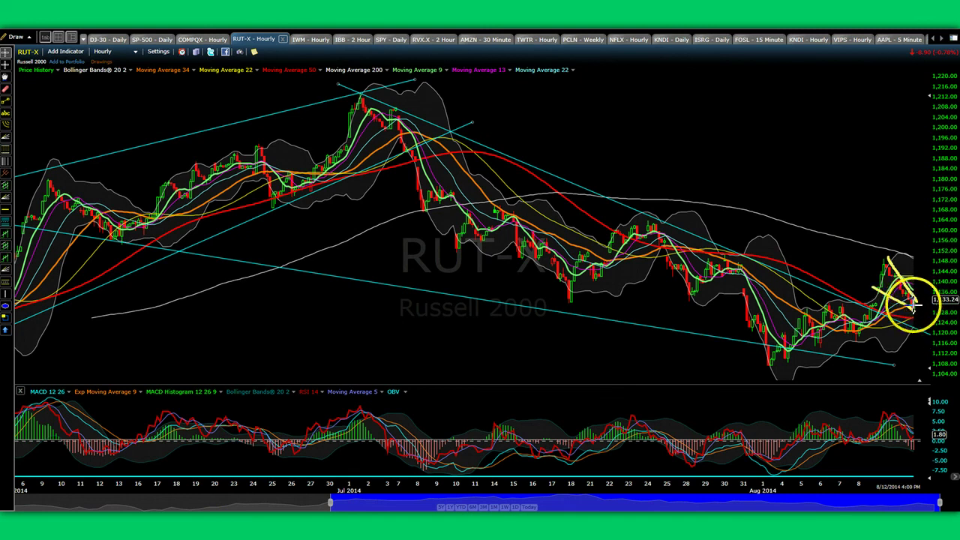
left_click_drag(914, 305, 923, 261)
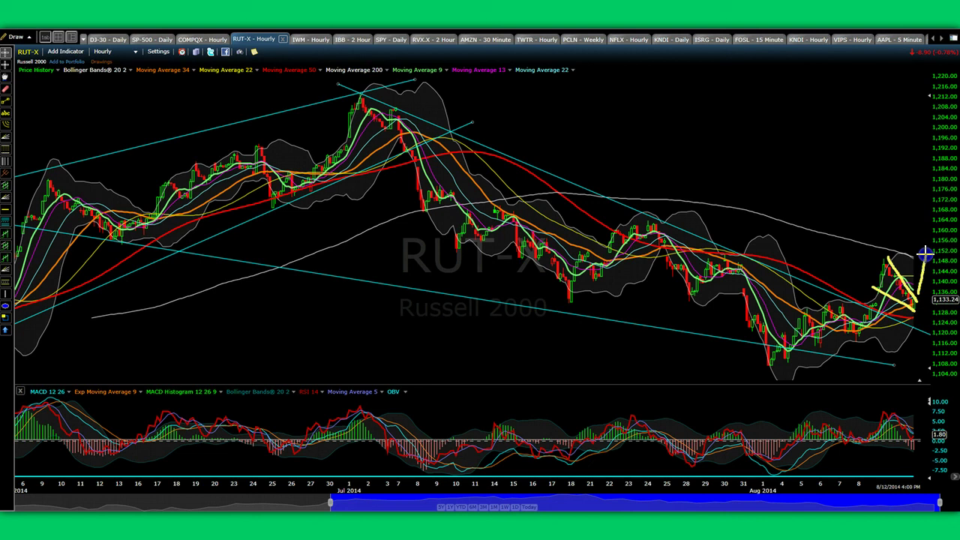
Step: Mark a freehand resistance line near 1,164, and sketch a downside projection to a horizontal support near 1,112
left_click_drag(559, 222, 929, 220)
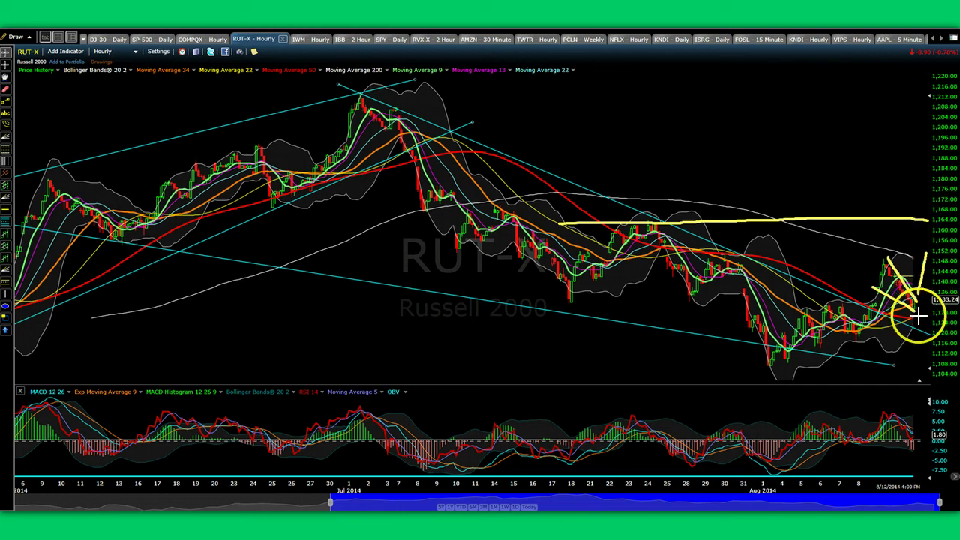
key("ctrl+z")
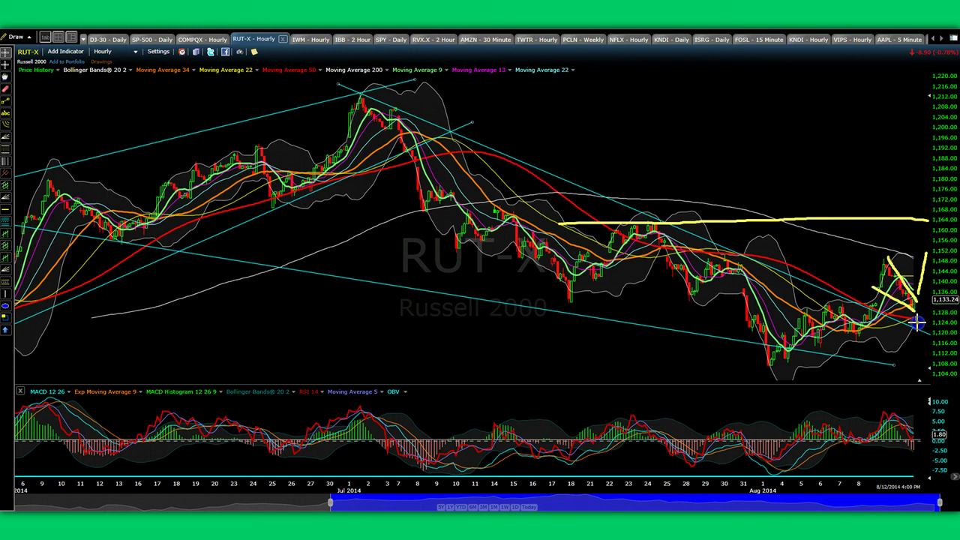
left_click_drag(920, 331, 928, 352)
left_click_drag(825, 350, 929, 354)
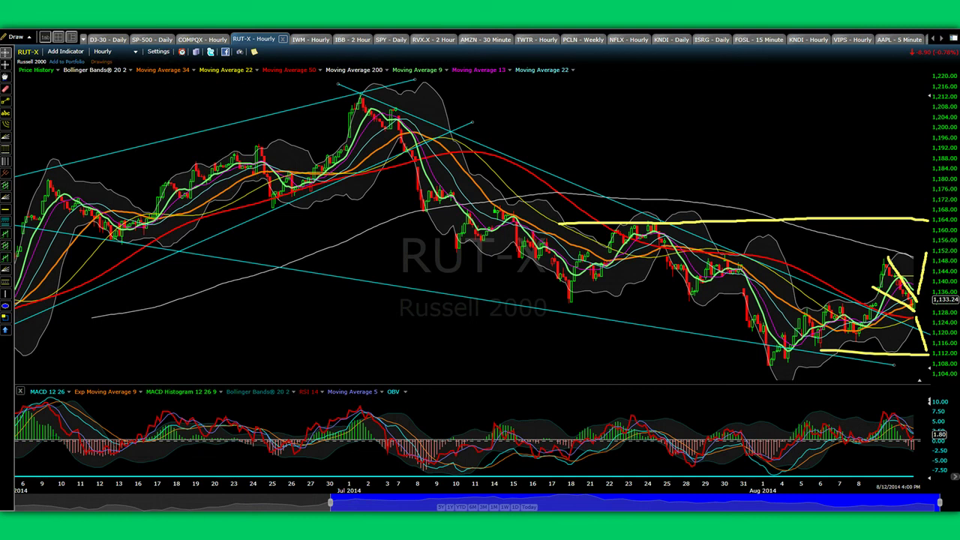
Step: Clear the freehand sketches from the RUT-X chart and review the price swings since June
key("Escape")
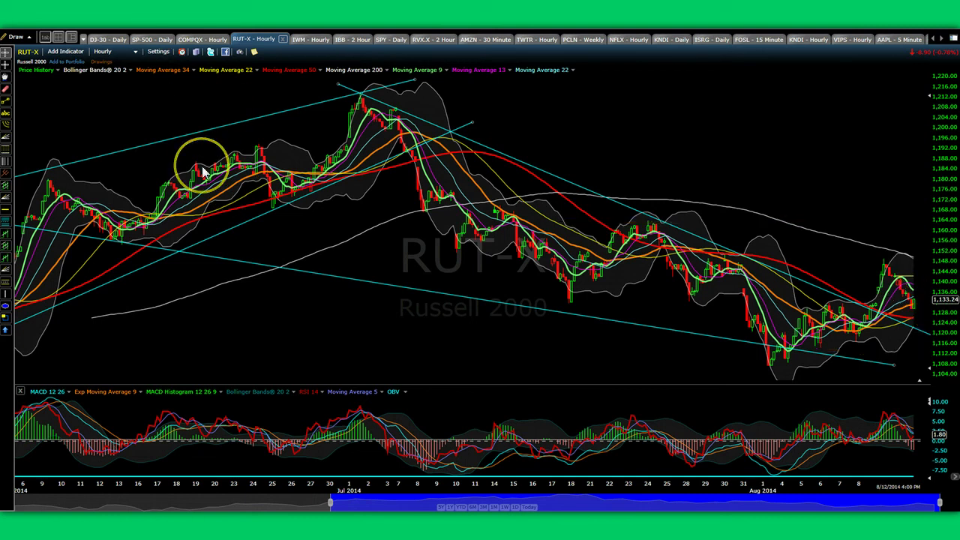
scroll(203, 173, "up", 2)
scroll(203, 173, "down", 2)
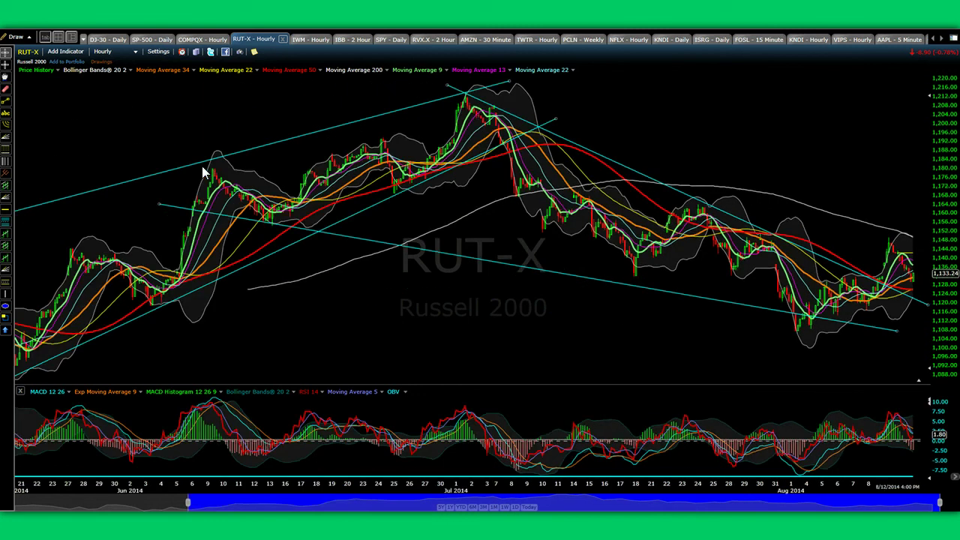
scroll(854, 288, "up", 2)
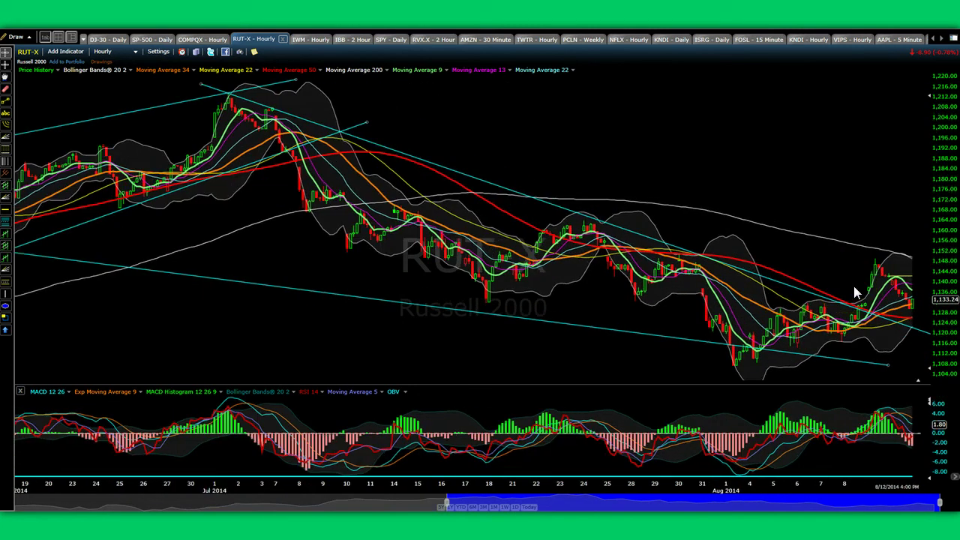
scroll(853, 286, "down", 2)
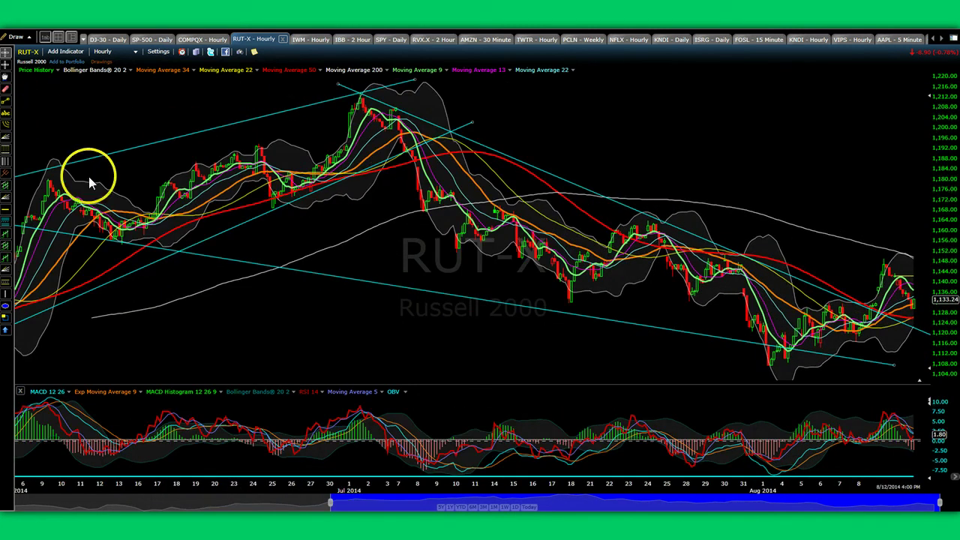
Step: Place a green up-arrow marker below August's rally, on the falling trend line near 1,124
left_click(6, 331)
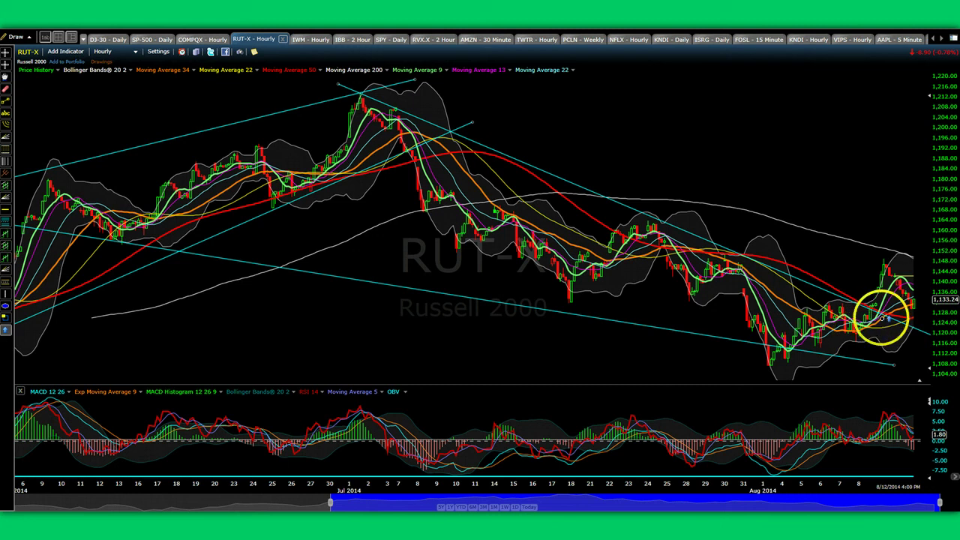
left_click(889, 324)
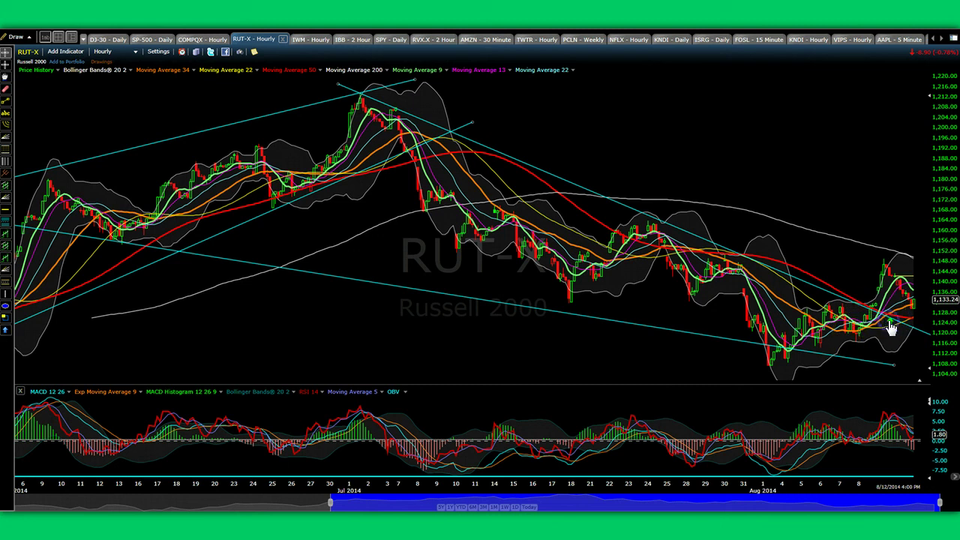
left_click(886, 323)
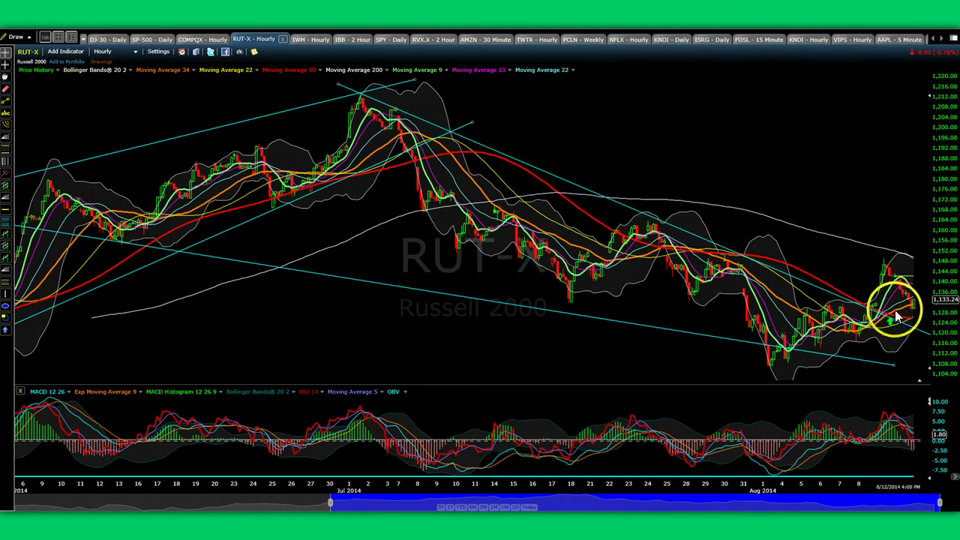
left_click(889, 323)
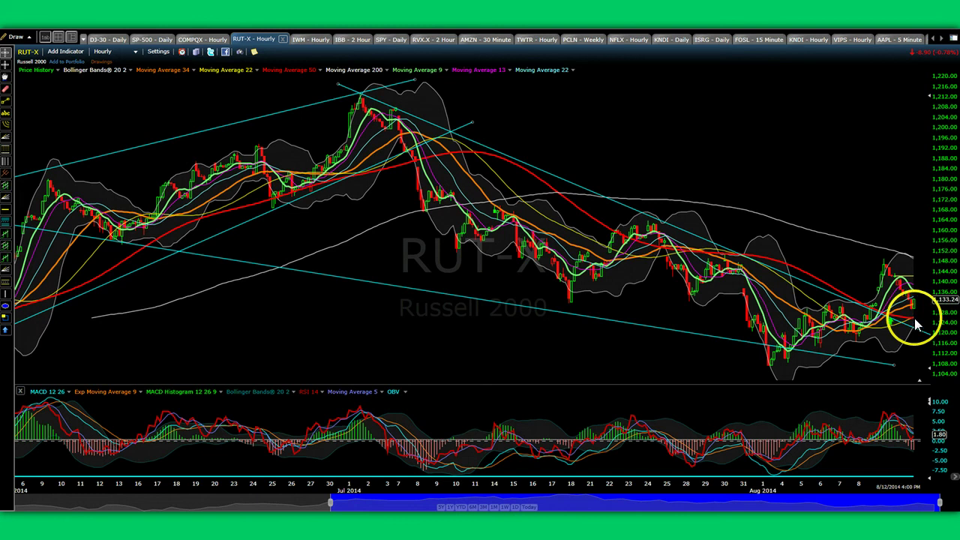
Step: Widen the blank margin after the latest RUT-X bar, and sketch two rising freehand paths from there to about 1,150
scroll(870, 337, "down", 3)
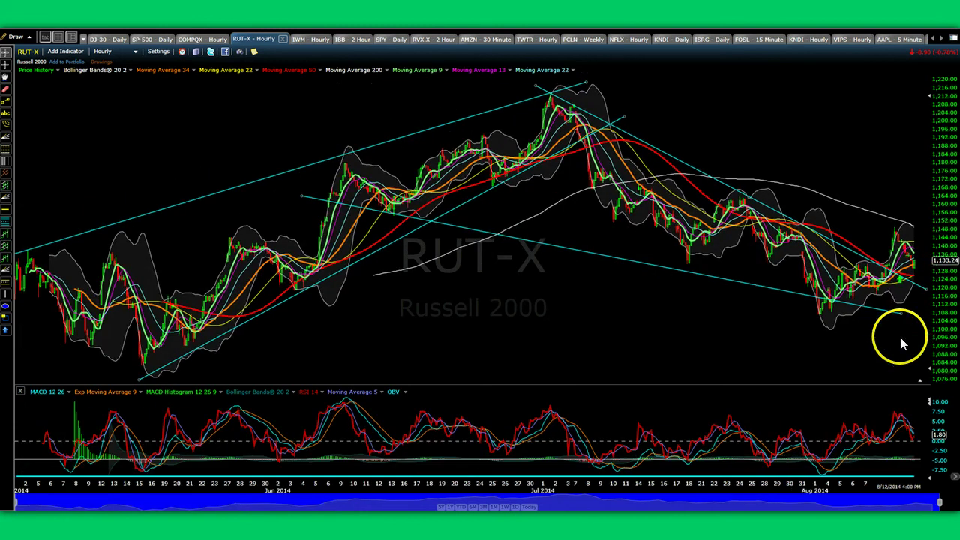
left_click(917, 275)
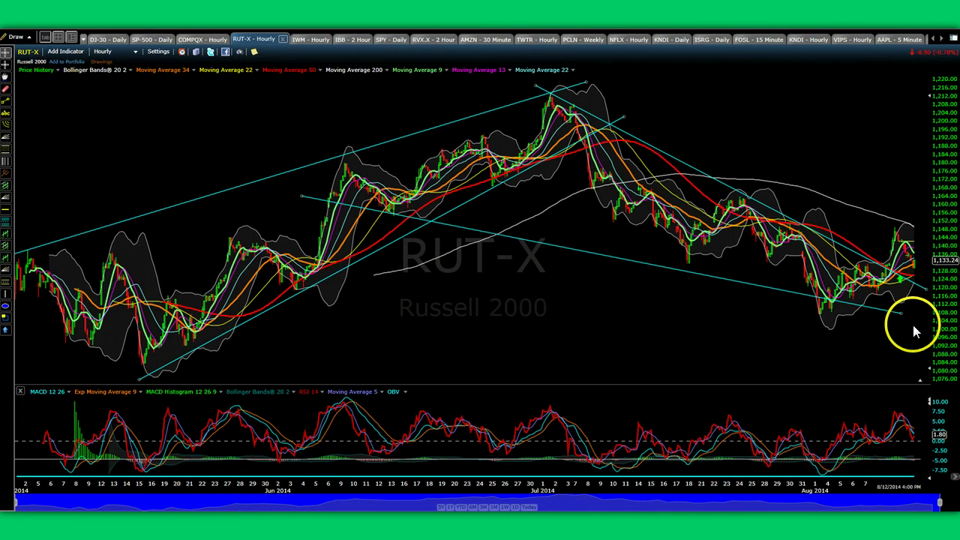
left_click_drag(921, 381, 871, 383)
left_click(870, 278)
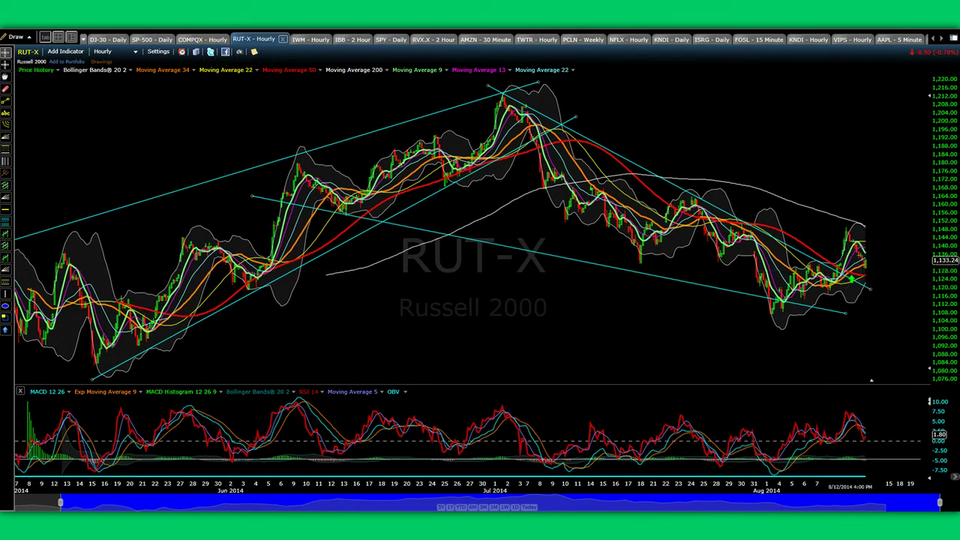
left_click(870, 276)
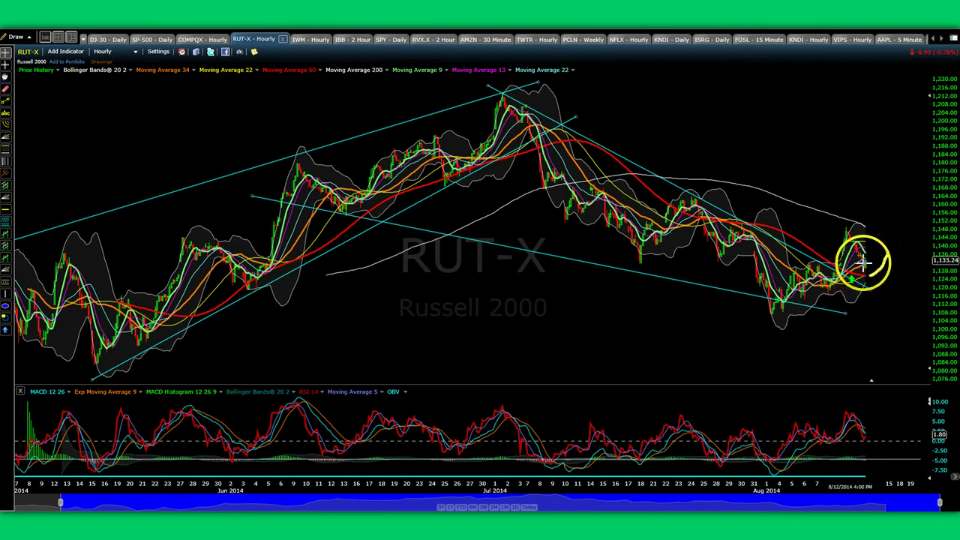
left_click(870, 260)
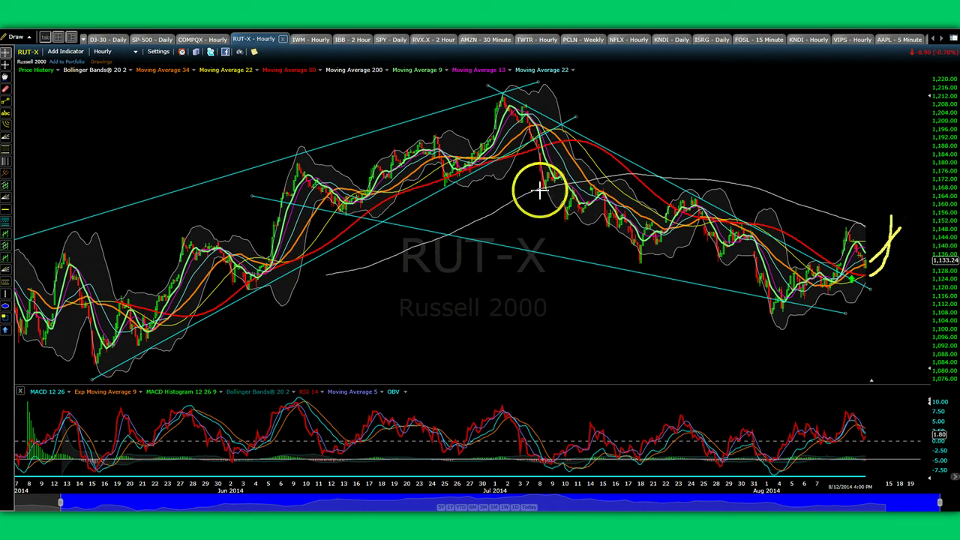
Step: Sketch a large cup from early July down to about 1,090 and back up, with freehand resistance lines near 1,170 and 1,183
mouse_move(532, 185)
left_mouse_down()
mouse_move(615, 290)
mouse_move(878, 334)
mouse_move(922, 187)
left_mouse_up()
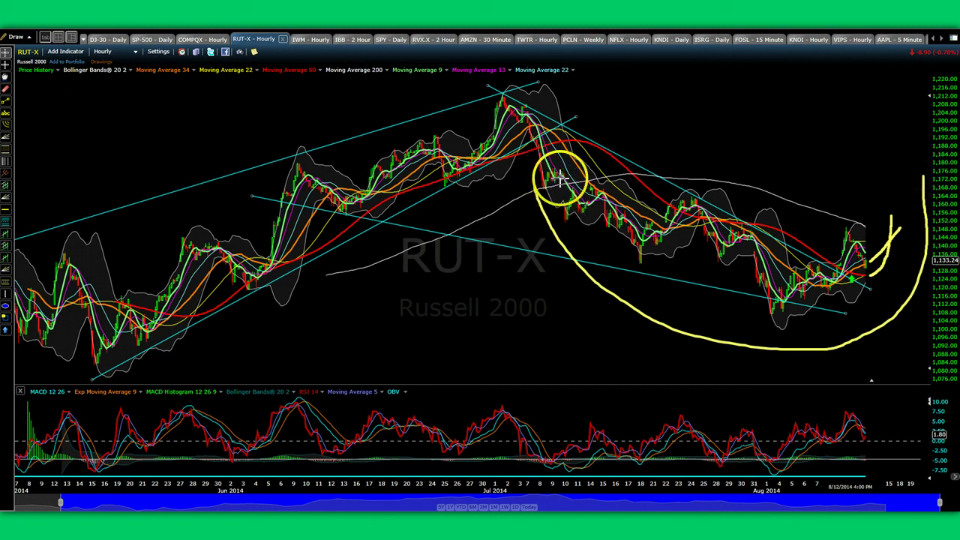
left_click_drag(559, 179, 825, 186)
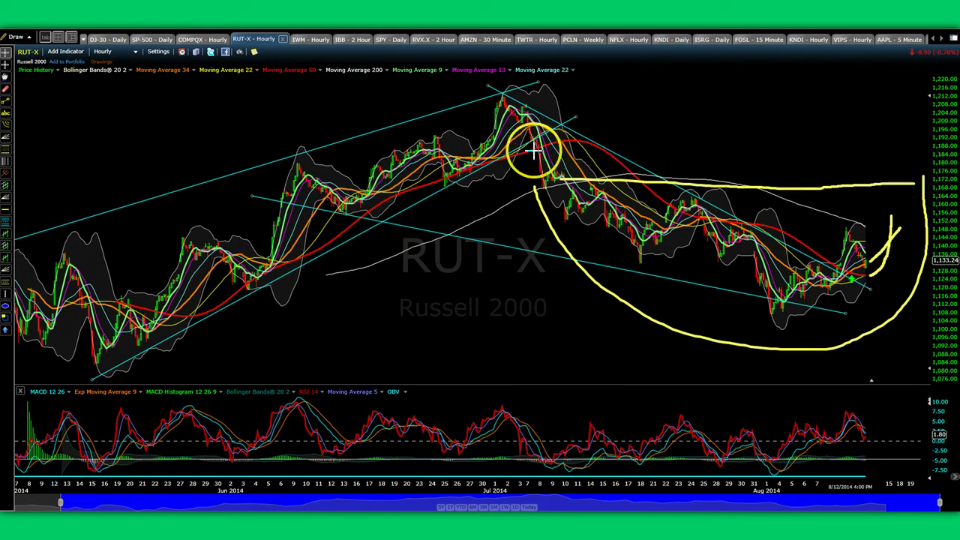
left_click_drag(536, 150, 825, 158)
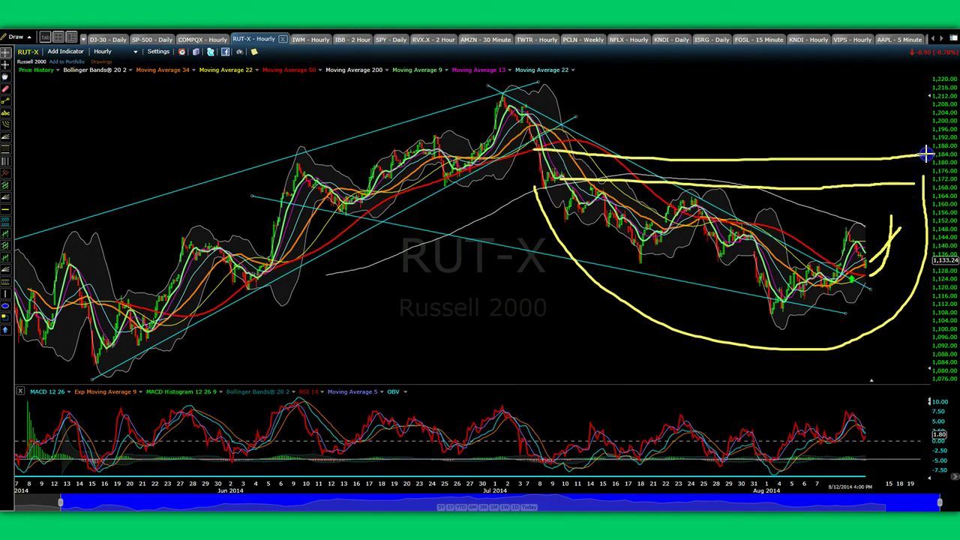